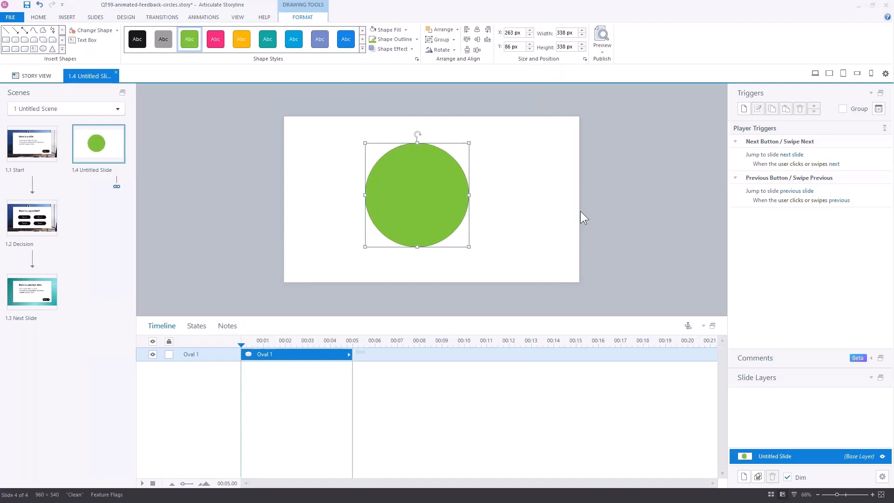
- Give the circle a solid light gray fill using the theme color Light 1, Darker 15%
{"action": "key", "text": "ctrl+Return"}
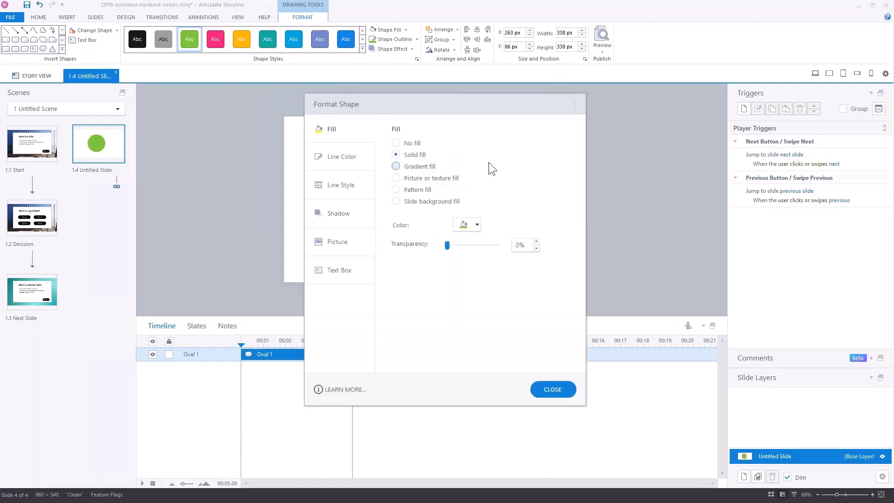
{"action": "left_click_drag", "start_coordinate": [432, 116], "coordinate": [633, 63]}
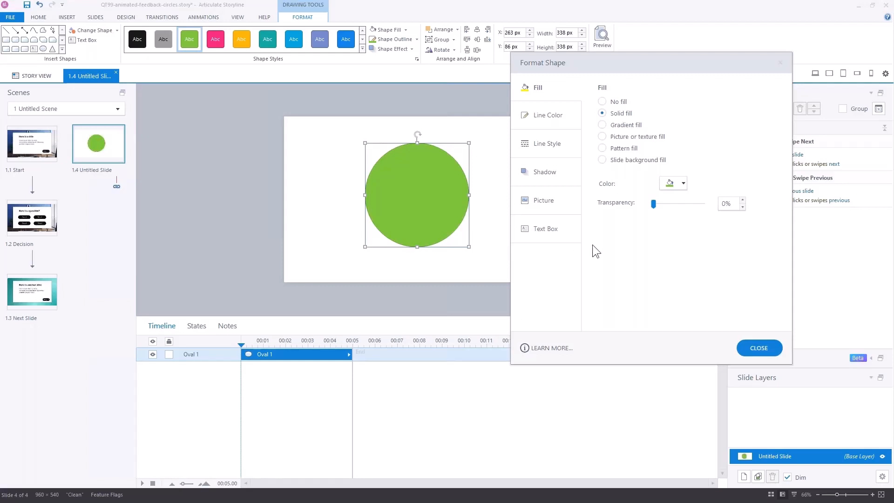
{"action": "left_click", "coordinate": [684, 183]}
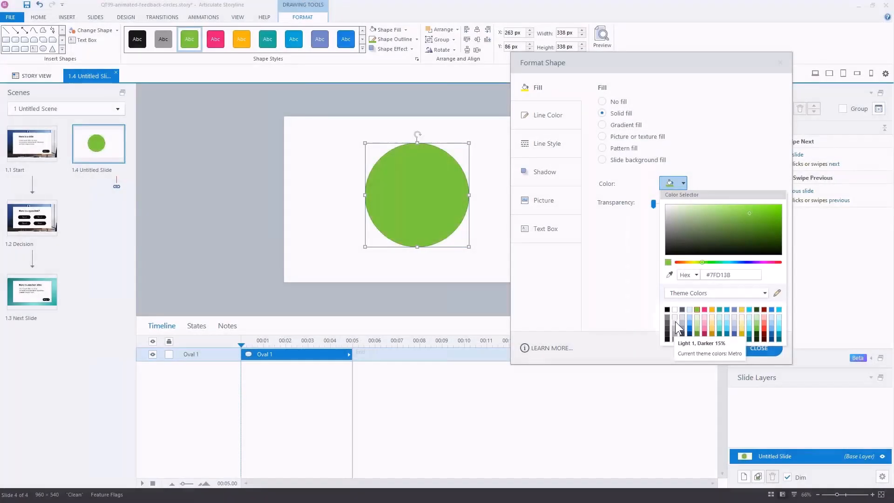
{"action": "left_click", "coordinate": [676, 322]}
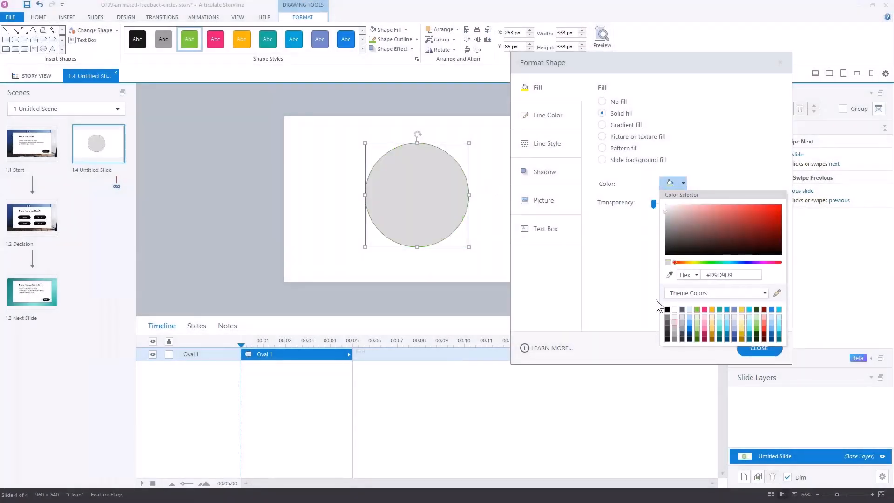
{"action": "left_click", "coordinate": [602, 101]}
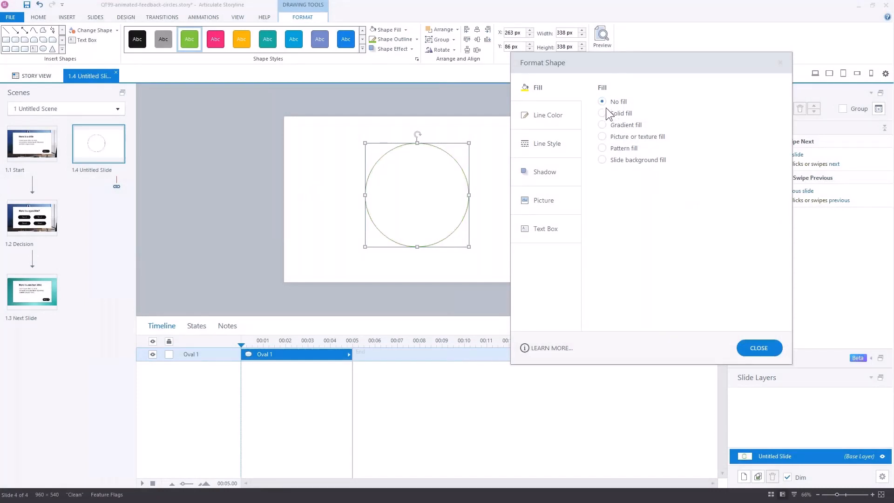
{"action": "left_click", "coordinate": [602, 113]}
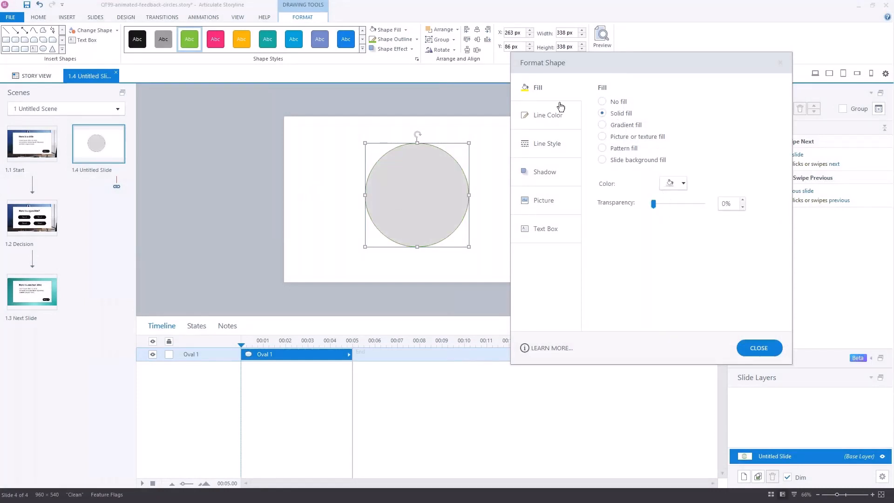
- Remove the circle's outline by setting its line color to No line, and finish formatting the shape
{"action": "left_click", "coordinate": [548, 115]}
{"action": "left_click", "coordinate": [603, 101]}
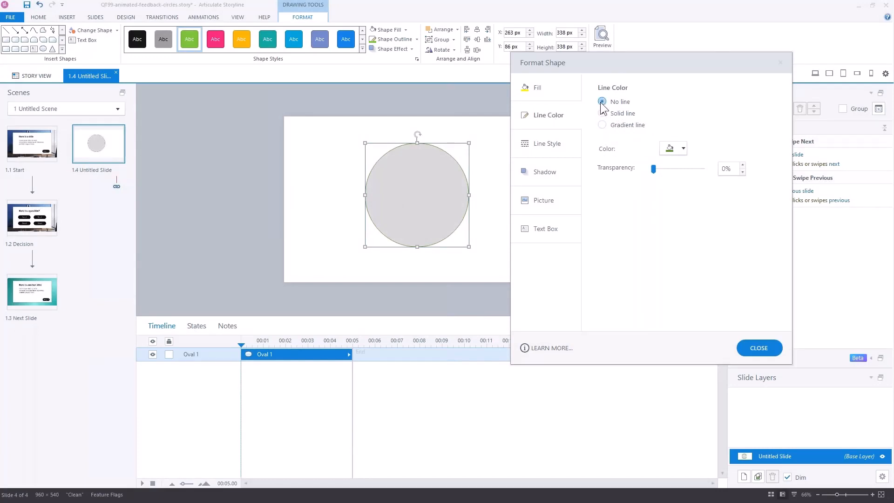
{"action": "left_click", "coordinate": [759, 348]}
{"action": "left_click", "coordinate": [235, 226]}
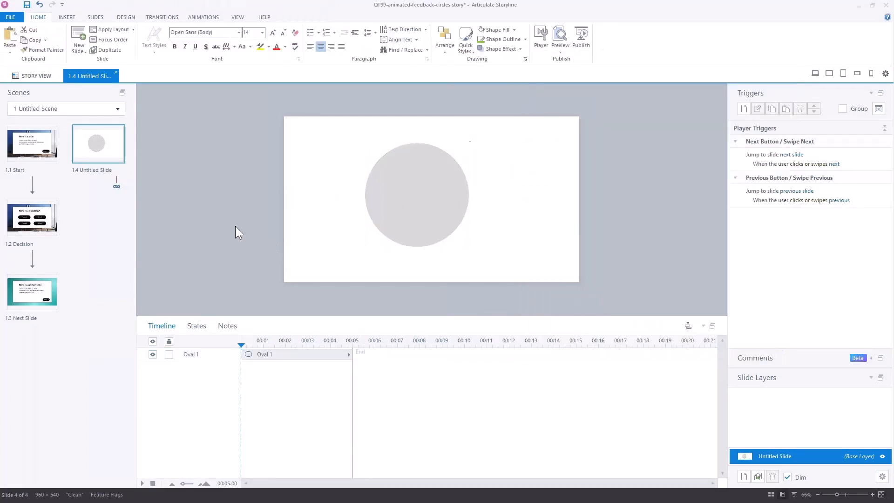
- Rename the gray circle Base in the timeline
{"action": "double_click", "coordinate": [195, 355]}
{"action": "type", "text": "Base"}
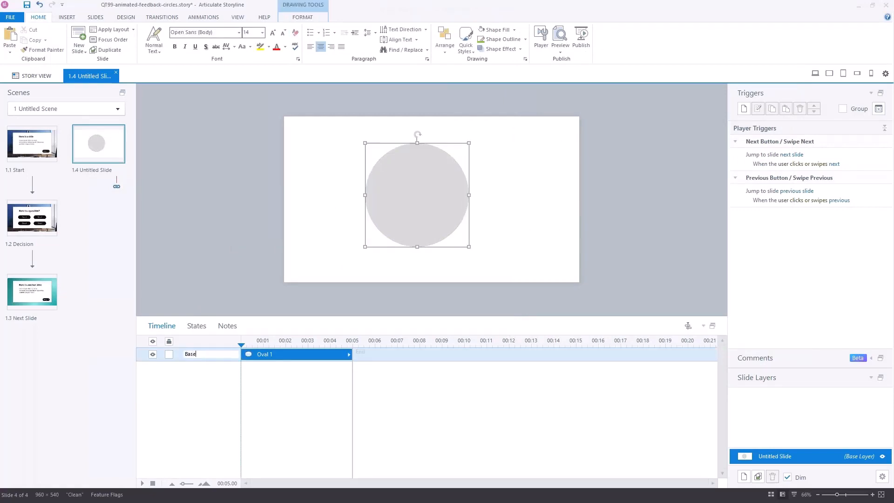
{"action": "left_click", "coordinate": [217, 258]}
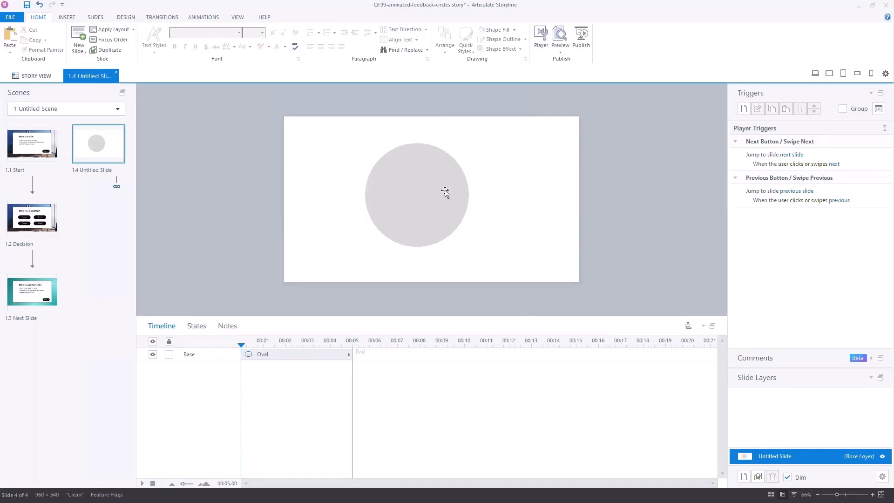
- Duplicate the Base circle and place the copy to its right, at about X 683 px, Y 115 px
{"action": "left_click", "coordinate": [424, 200]}
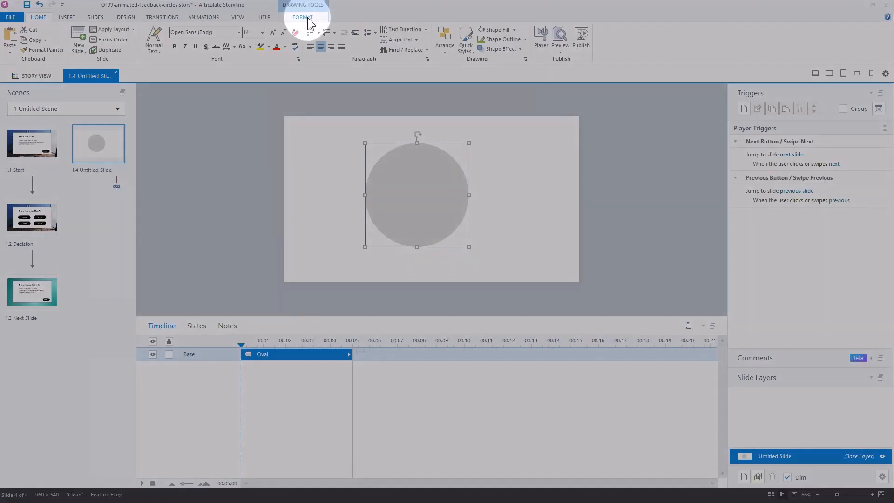
{"action": "left_click", "coordinate": [307, 17]}
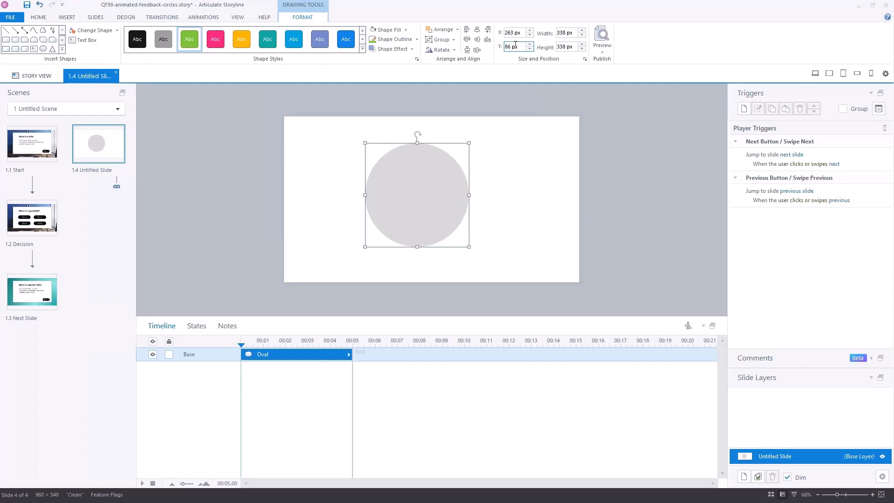
{"action": "left_click", "coordinate": [562, 33]}
{"action": "left_click", "coordinate": [566, 47]}
{"action": "left_click_drag", "start_coordinate": [420, 191], "coordinate": [549, 199]}
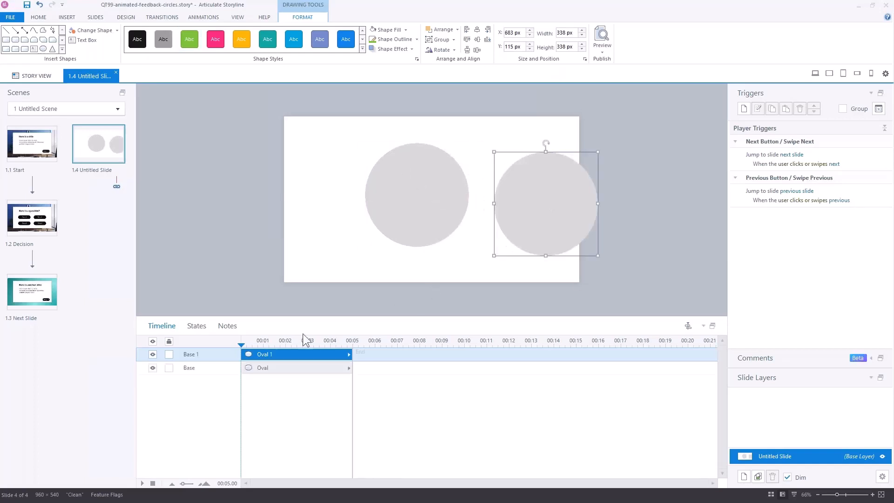
- Examine the base and cover ovals of the 75/100 meter on slide 1.2 Decision, and return to slide 1.4
{"action": "left_click", "coordinate": [32, 218]}
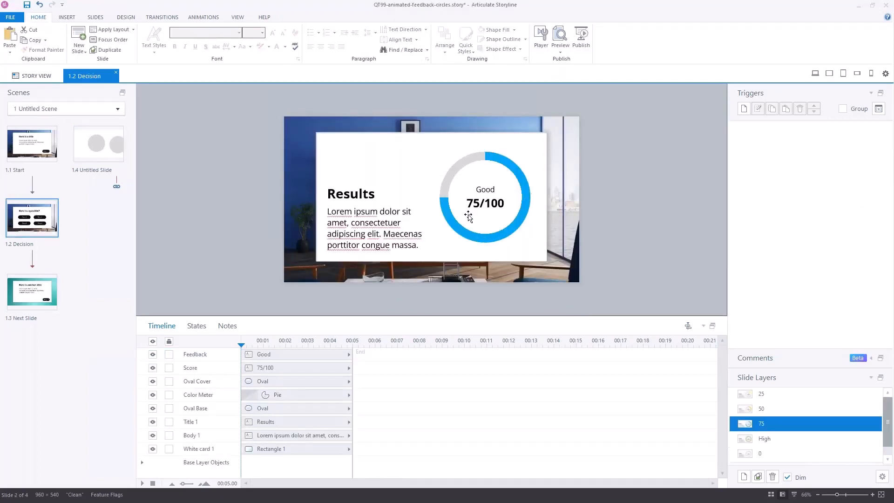
{"action": "left_click", "coordinate": [456, 168]}
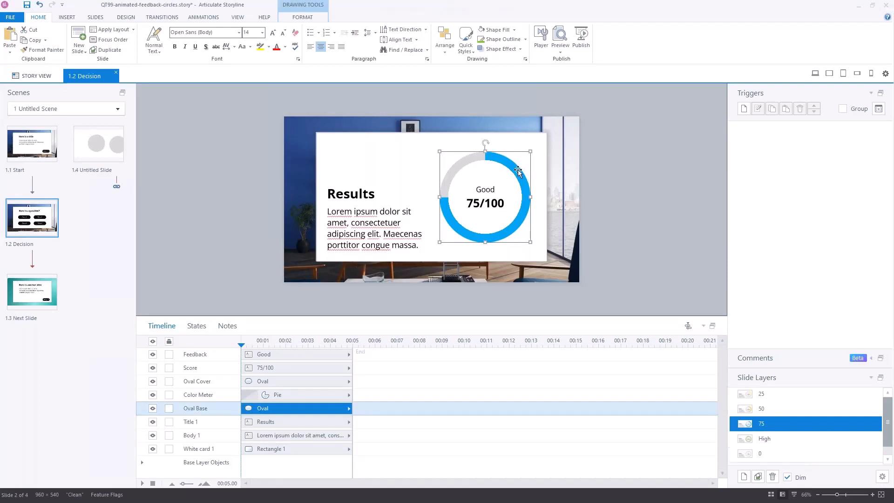
{"action": "left_click", "coordinate": [494, 175]}
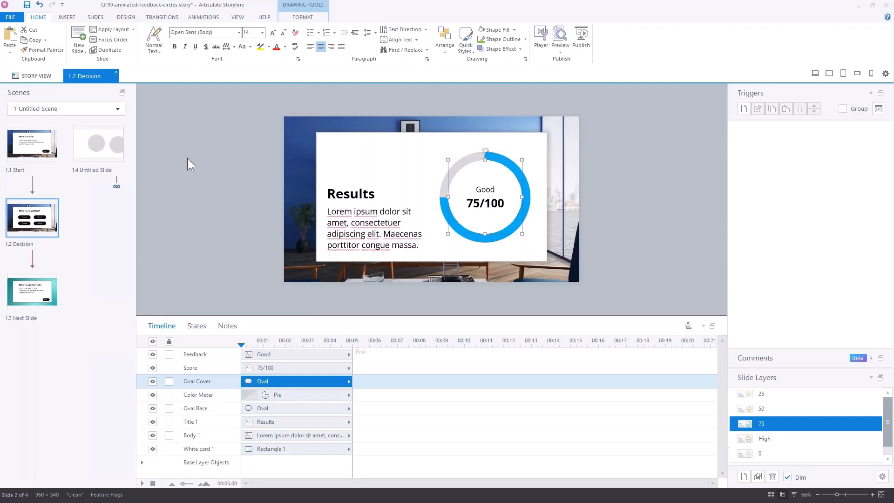
{"action": "left_click", "coordinate": [116, 147]}
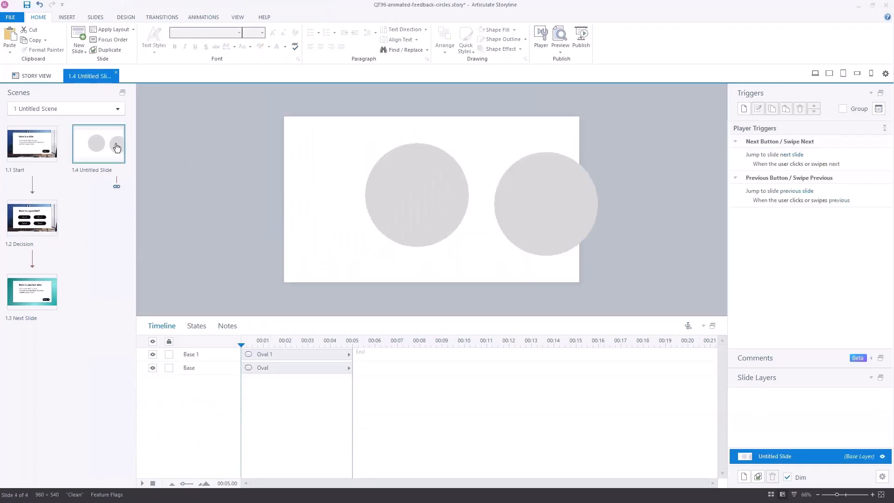
- Rename the copied circle on the right Cover in the timeline
{"action": "left_click", "coordinate": [557, 211]}
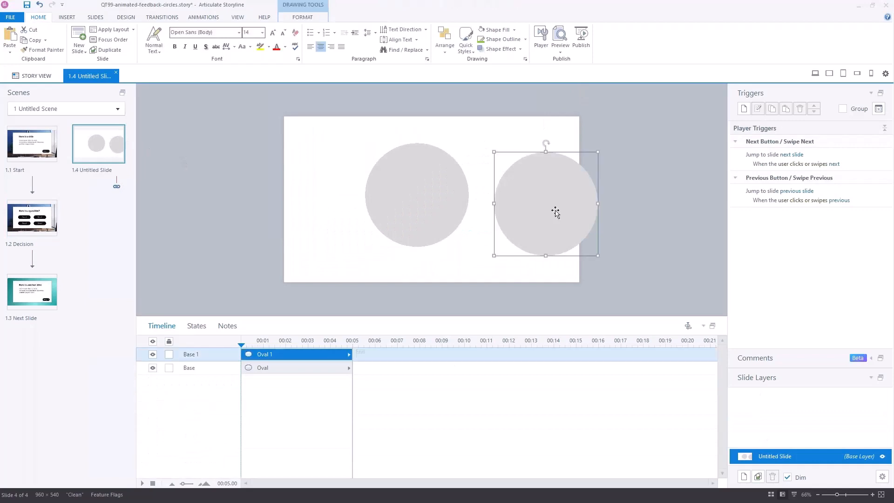
{"action": "double_click", "coordinate": [196, 356]}
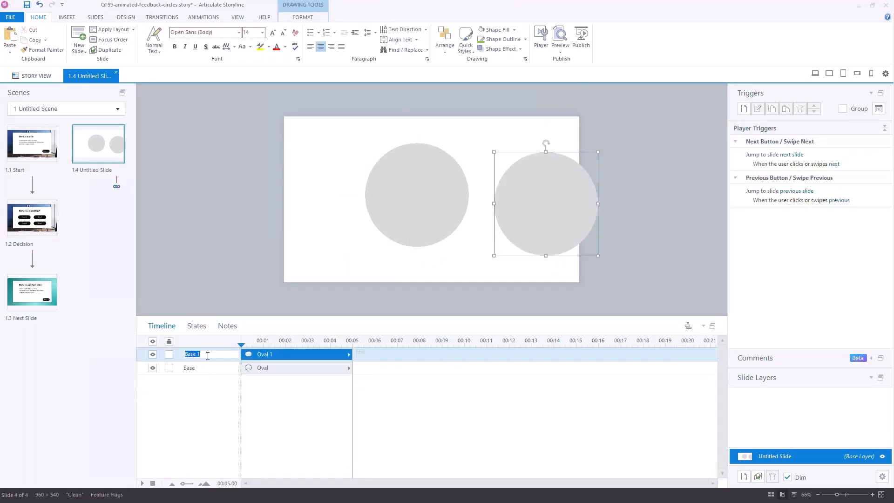
{"action": "type", "text": "Cover"}
{"action": "left_click", "coordinate": [214, 225]}
- Scale the Cover circle down slightly so it is smaller than the Base circle, keeping it to the right of the base
{"action": "left_click", "coordinate": [528, 208]}
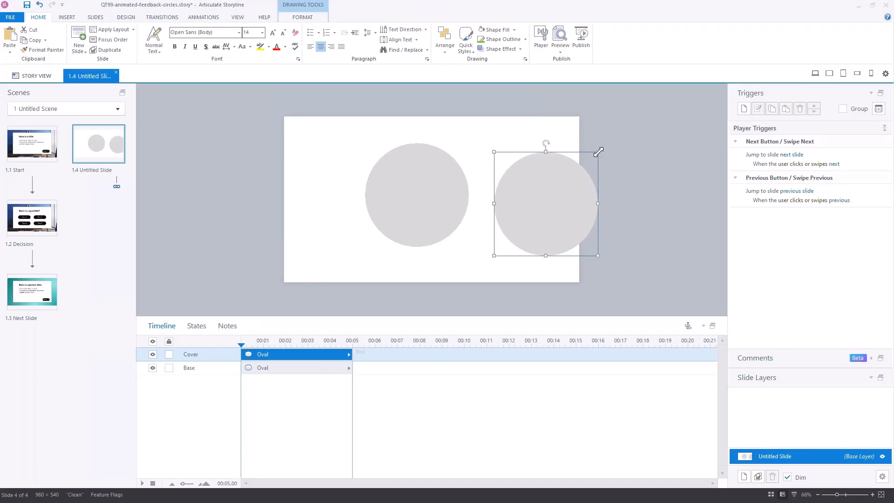
{"action": "left_click_drag", "start_coordinate": [599, 151], "coordinate": [582, 167]}
{"action": "left_click_drag", "start_coordinate": [429, 191], "coordinate": [551, 192]}
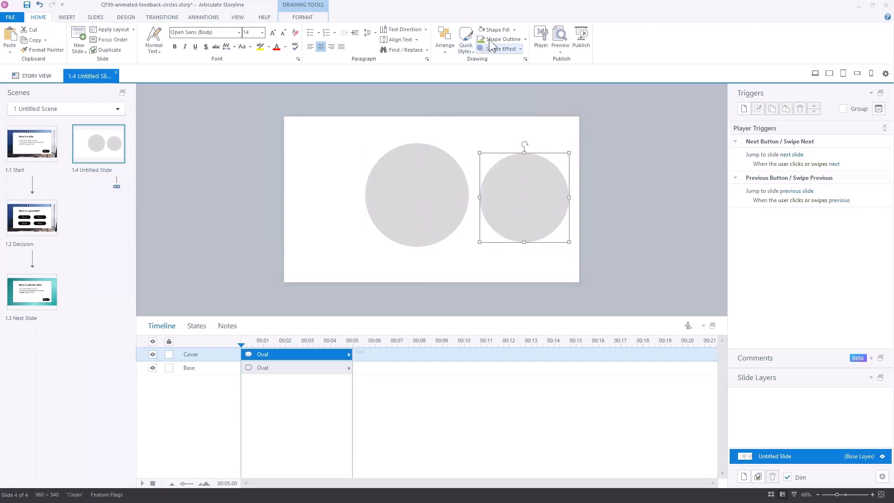
- Fill the Cover circle with the yellow theme color
{"action": "left_click", "coordinate": [515, 30]}
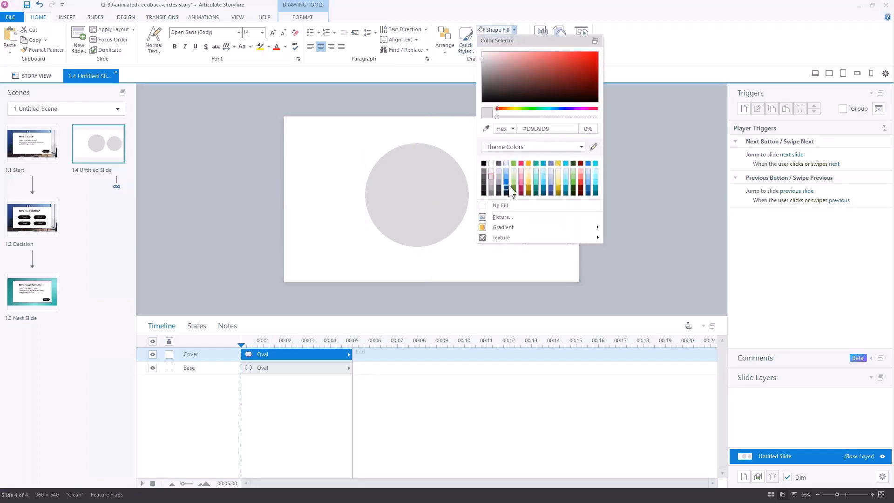
{"action": "left_click", "coordinate": [558, 163]}
{"action": "left_click", "coordinate": [630, 183]}
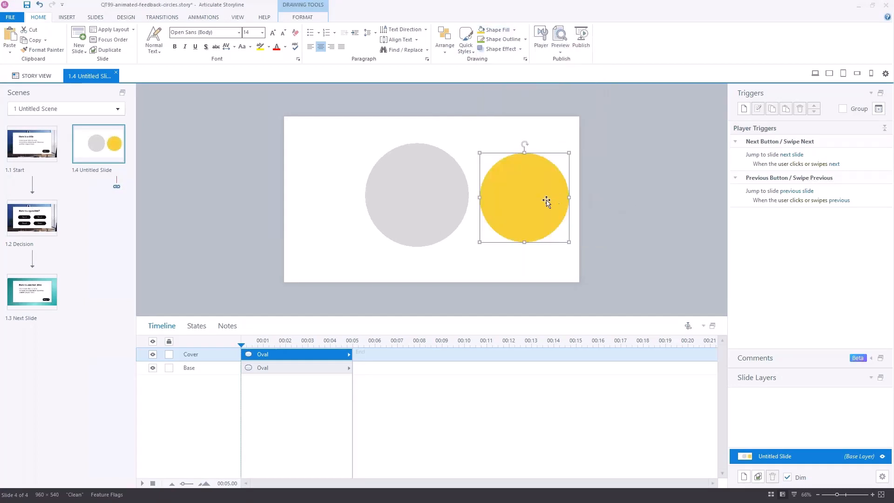
- Shrink the yellow Cover circle further and place it over the Base circle, slightly left of its center
{"action": "left_click_drag", "start_coordinate": [569, 152], "coordinate": [543, 179]}
{"action": "left_click_drag", "start_coordinate": [525, 208], "coordinate": [443, 204]}
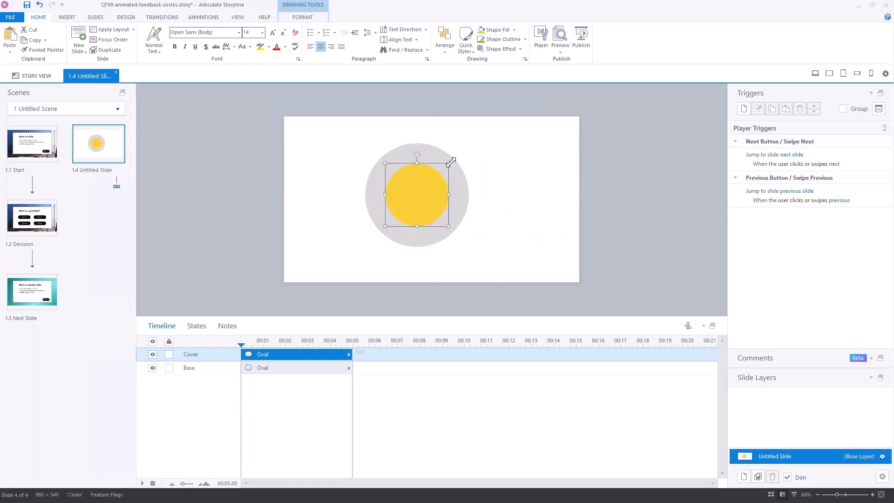
{"action": "left_click_drag", "start_coordinate": [450, 162], "coordinate": [461, 151]}
{"action": "mouse_move", "coordinate": [443, 194]}
{"action": "left_mouse_down"}
{"action": "mouse_move", "coordinate": [425, 193]}
{"action": "mouse_move", "coordinate": [428, 203]}
{"action": "mouse_move", "coordinate": [413, 195]}
{"action": "mouse_move", "coordinate": [432, 196]}
{"action": "mouse_move", "coordinate": [429, 186]}
{"action": "mouse_move", "coordinate": [426, 193]}
{"action": "left_mouse_up"}
- Align the Cover and Base circles to each other with Align Center and Align Middle
{"action": "left_click", "coordinate": [346, 141]}
{"action": "mouse_move", "coordinate": [316, 132]}
{"action": "left_mouse_down"}
{"action": "mouse_move", "coordinate": [477, 207]}
{"action": "mouse_move", "coordinate": [508, 270]}
{"action": "left_mouse_up"}
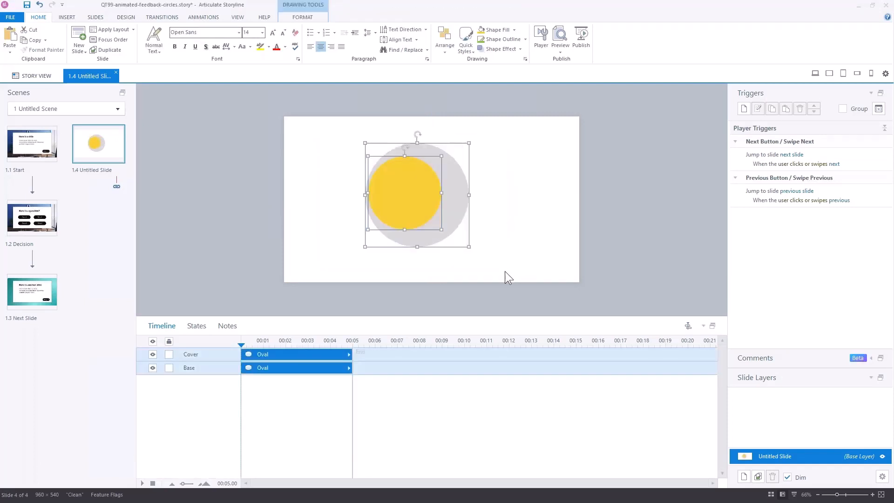
{"action": "left_click", "coordinate": [445, 52]}
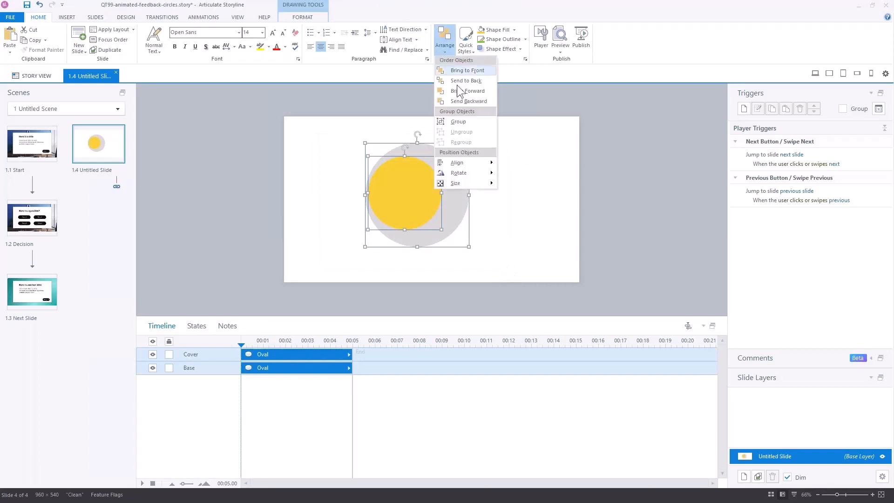
{"action": "mouse_move", "coordinate": [480, 164]}
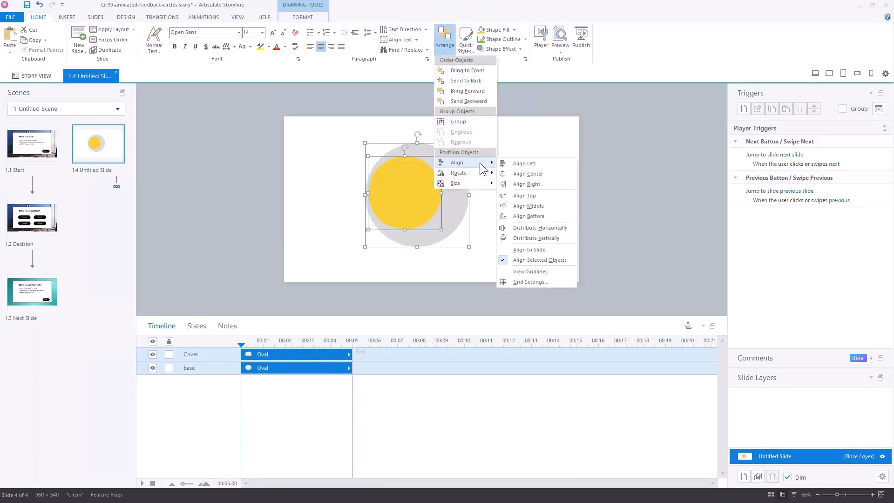
{"action": "left_click", "coordinate": [524, 172]}
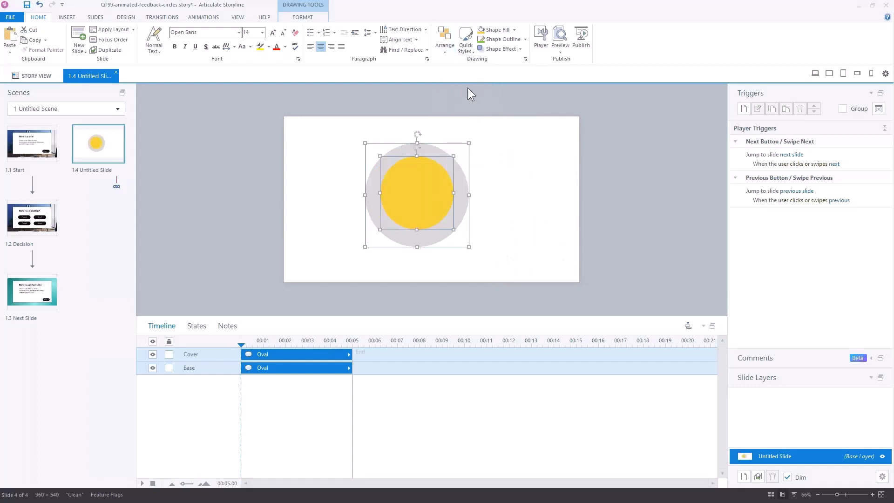
{"action": "left_click", "coordinate": [448, 52]}
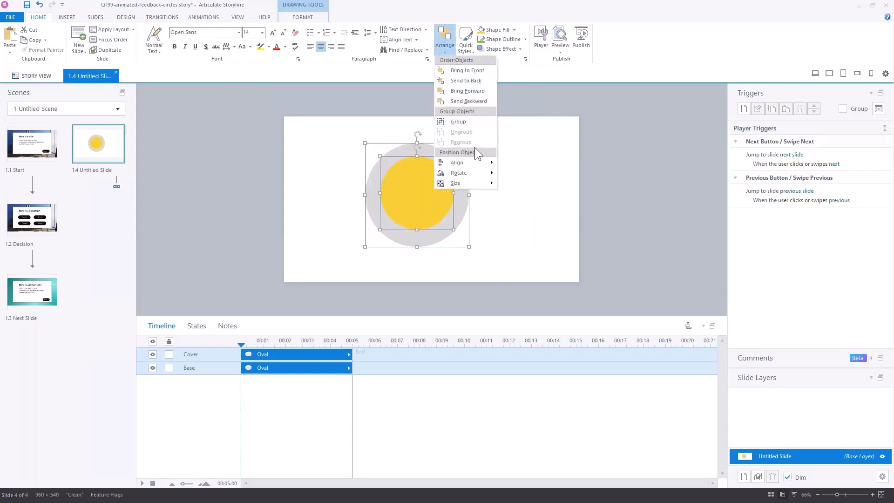
{"action": "mouse_move", "coordinate": [487, 166]}
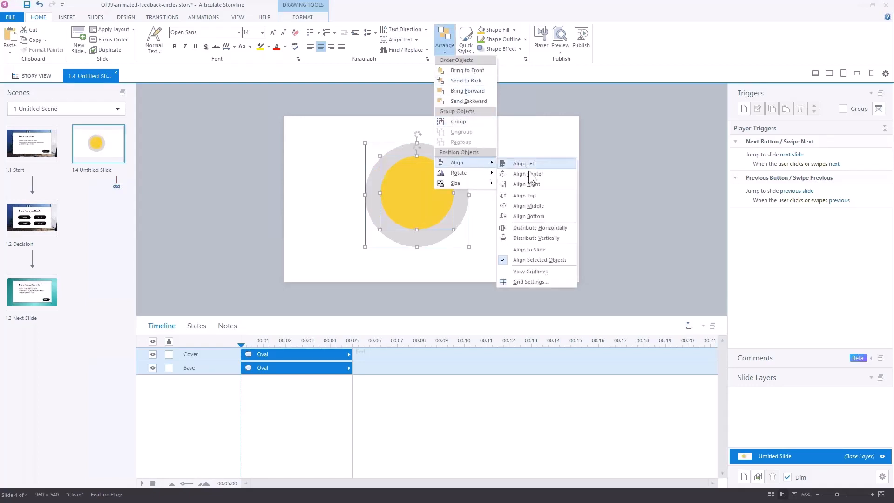
{"action": "left_click", "coordinate": [536, 205]}
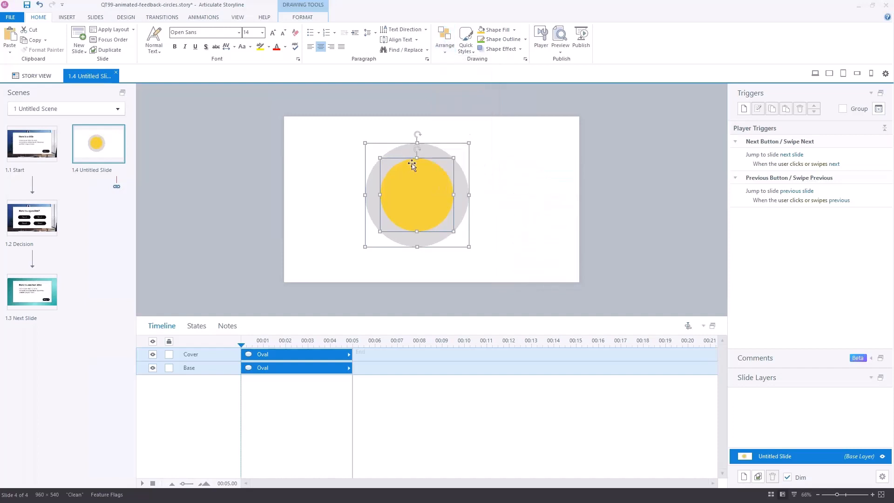
{"action": "left_click", "coordinate": [536, 207]}
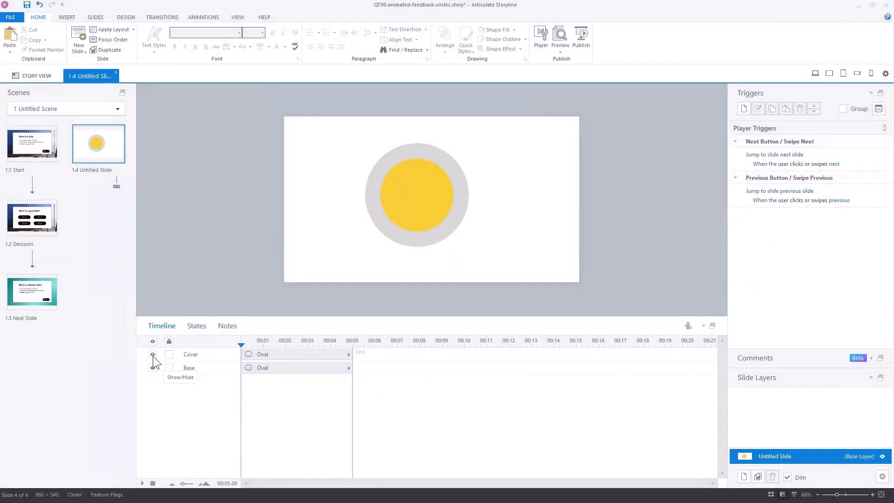
- Hide the Cover circle so the Base circle can be worked on
{"action": "left_click", "coordinate": [153, 356]}
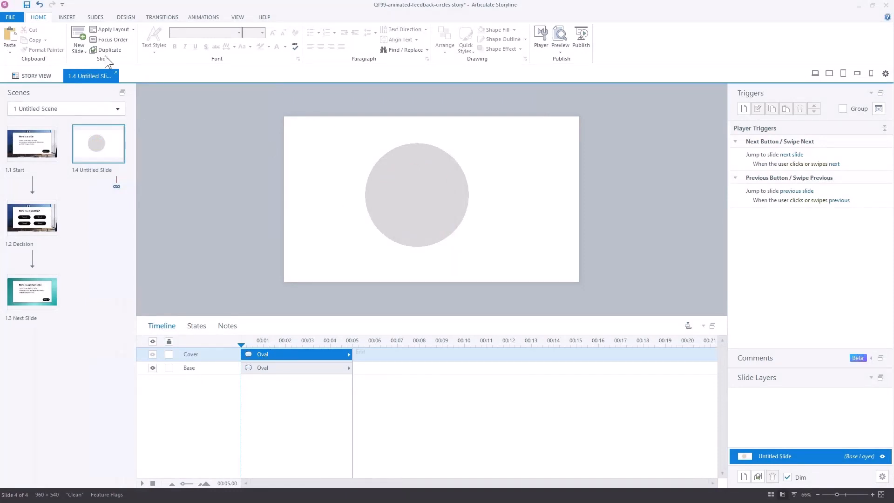
{"action": "left_click", "coordinate": [66, 16]}
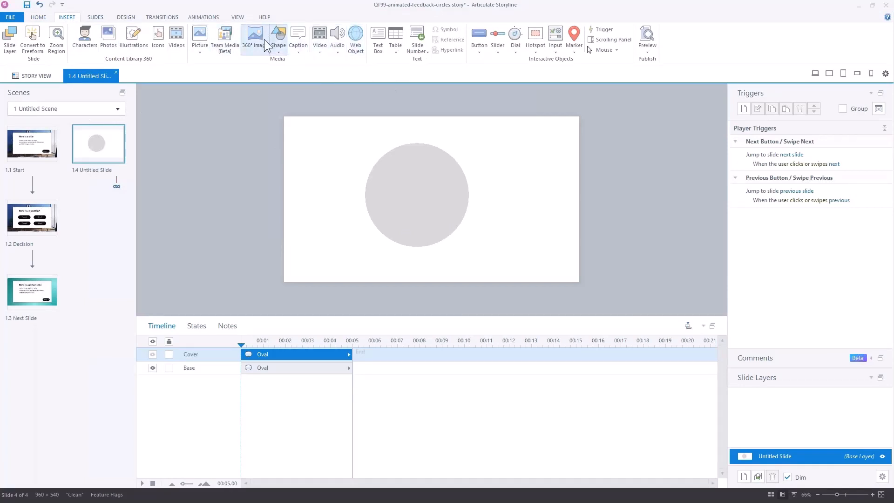
{"action": "left_click", "coordinate": [280, 48]}
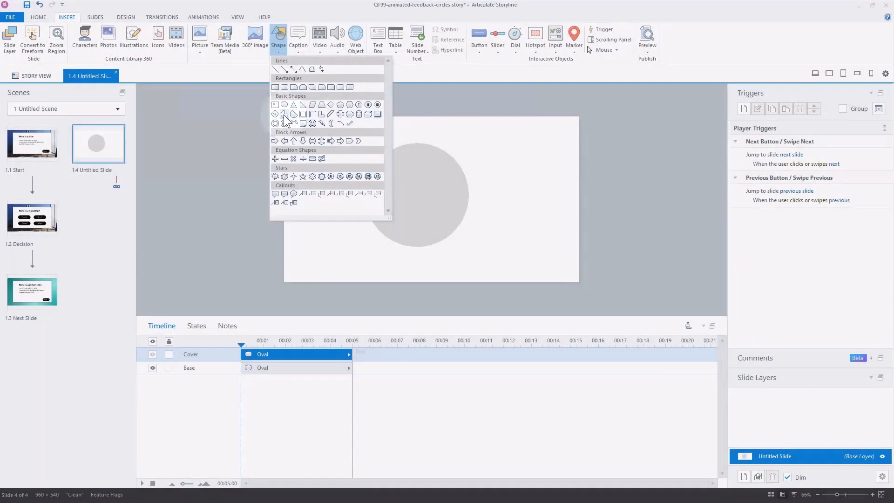
{"action": "left_click", "coordinate": [285, 115]}
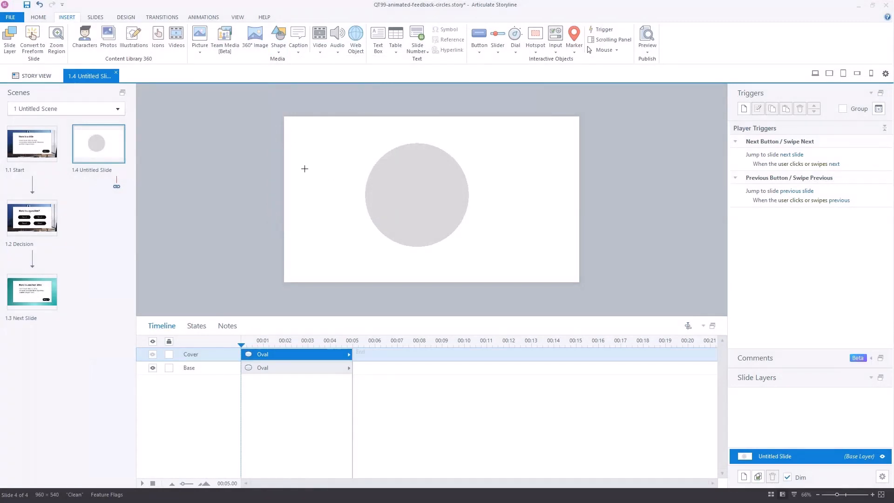
{"action": "left_click_drag", "start_coordinate": [307, 164], "coordinate": [403, 266]}
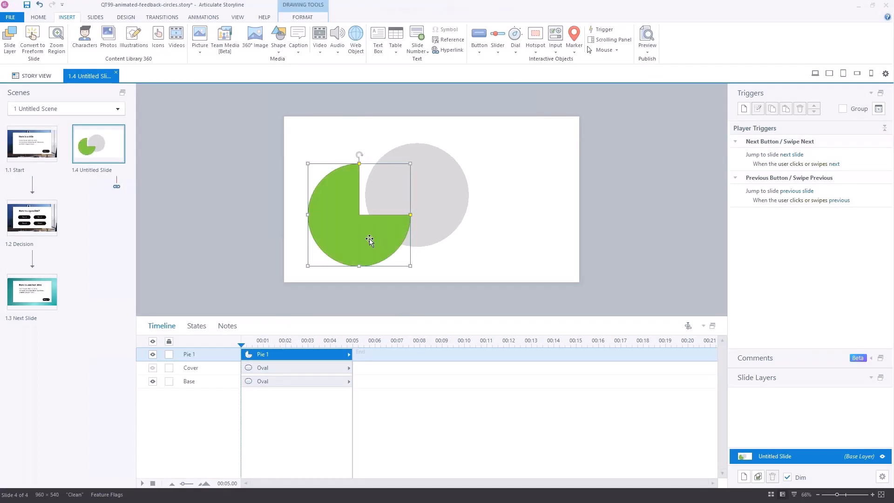
{"action": "key", "text": "Delete"}
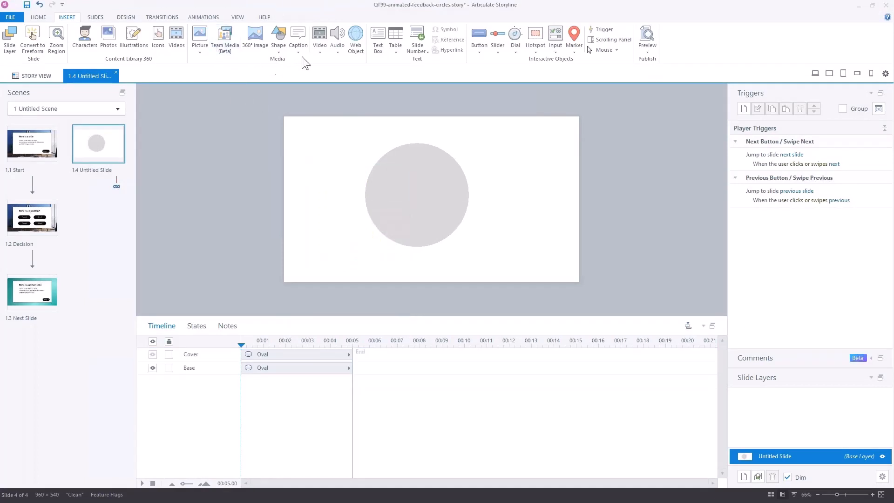
- Draw a pie shape about 229 px wide and 335 px high beside the Base circle, on its left
{"action": "left_click", "coordinate": [280, 51]}
{"action": "left_click", "coordinate": [285, 116]}
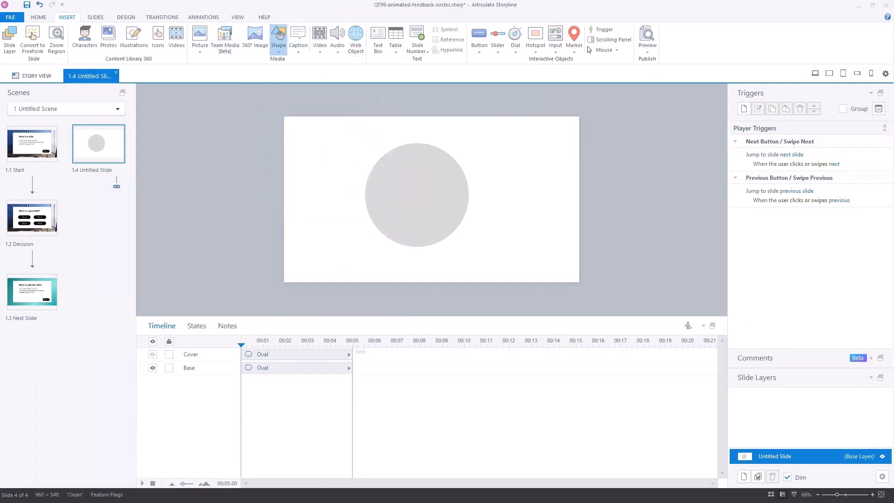
{"action": "mouse_move", "coordinate": [295, 162]}
{"action": "left_mouse_down"}
{"action": "mouse_move", "coordinate": [333, 176]}
{"action": "mouse_move", "coordinate": [343, 254]}
{"action": "mouse_move", "coordinate": [393, 272]}
{"action": "mouse_move", "coordinate": [365, 271]}
{"action": "left_mouse_up"}
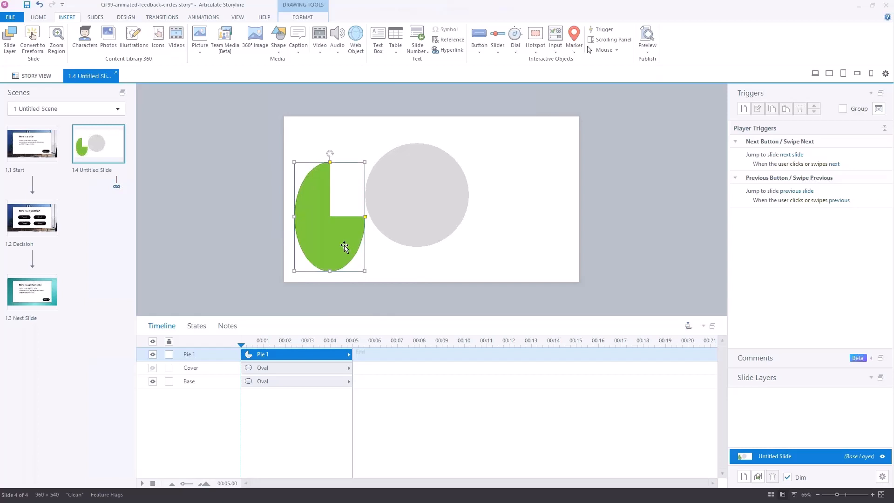
- Check the Base circle's dimensions and set the green pie's width and height to 338 px to match
{"action": "left_click", "coordinate": [449, 183]}
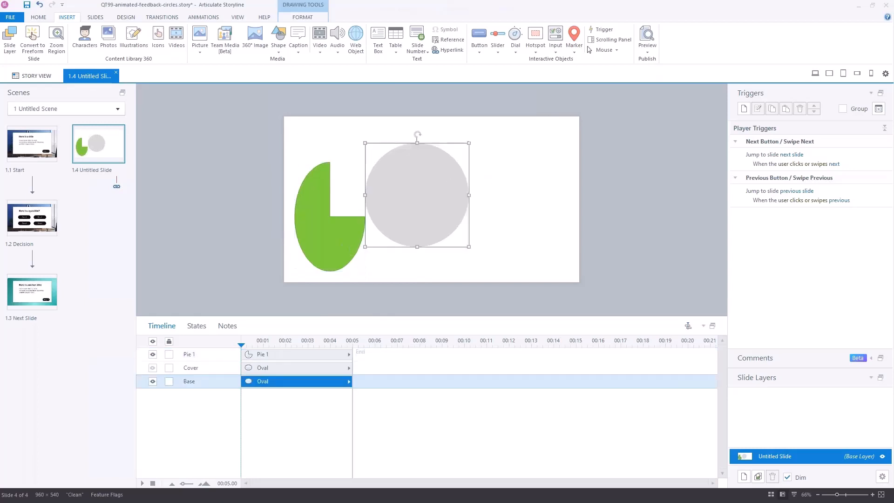
{"action": "left_click", "coordinate": [304, 17]}
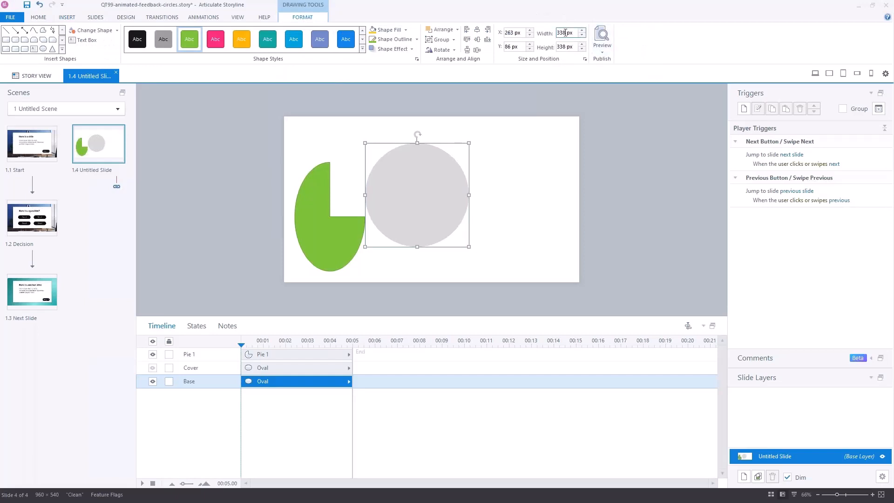
{"action": "left_click", "coordinate": [558, 47]}
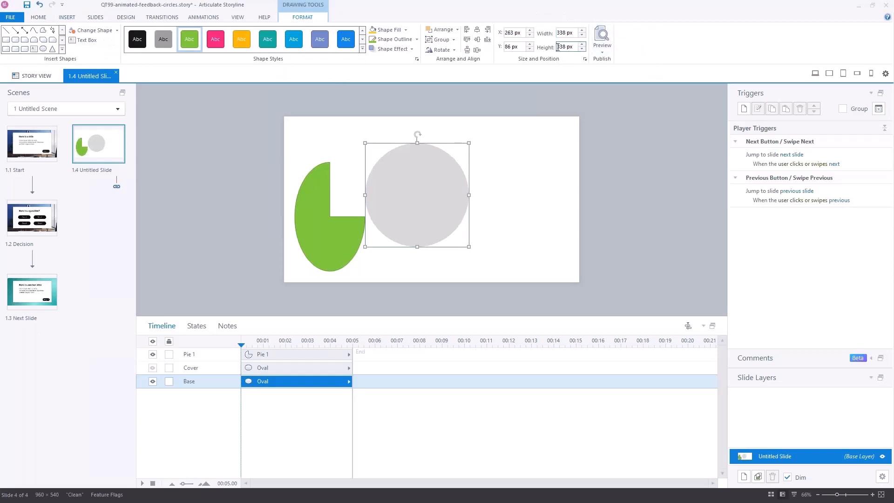
{"action": "left_click", "coordinate": [320, 217]}
{"action": "left_click", "coordinate": [567, 33]}
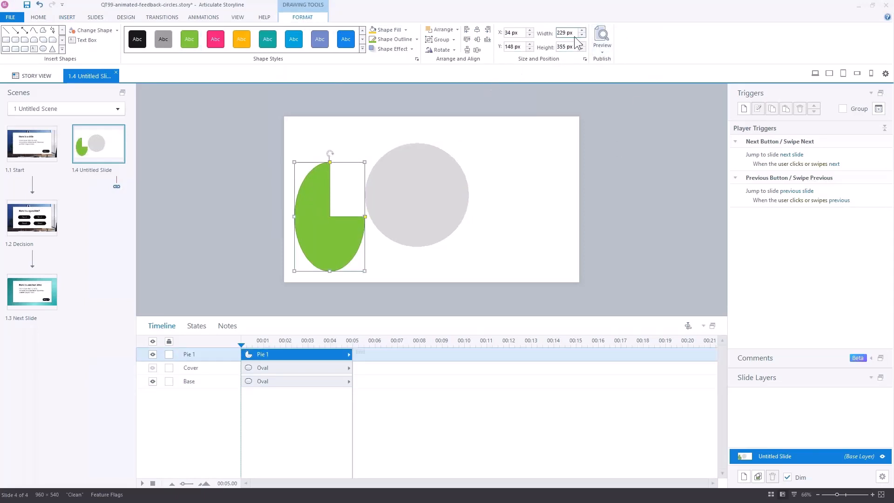
{"action": "type", "text": "338"}
{"action": "left_click", "coordinate": [577, 46]}
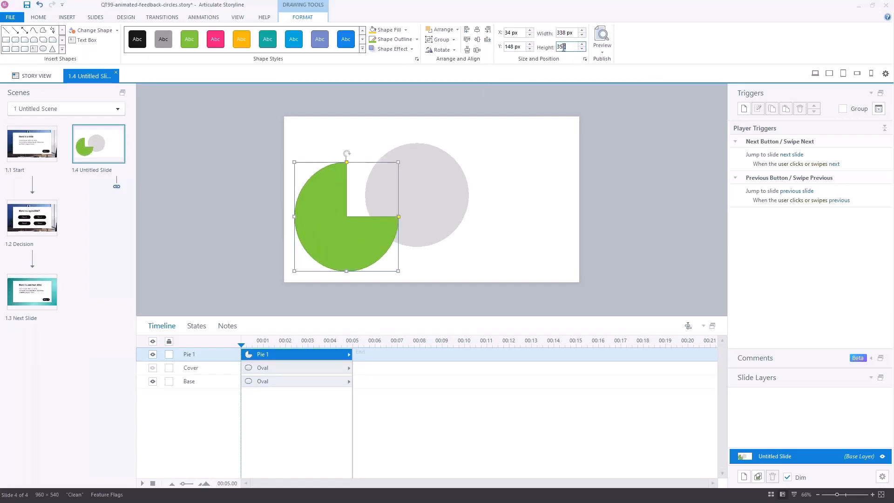
{"action": "type", "text": "338"}
{"action": "left_click", "coordinate": [605, 126]}
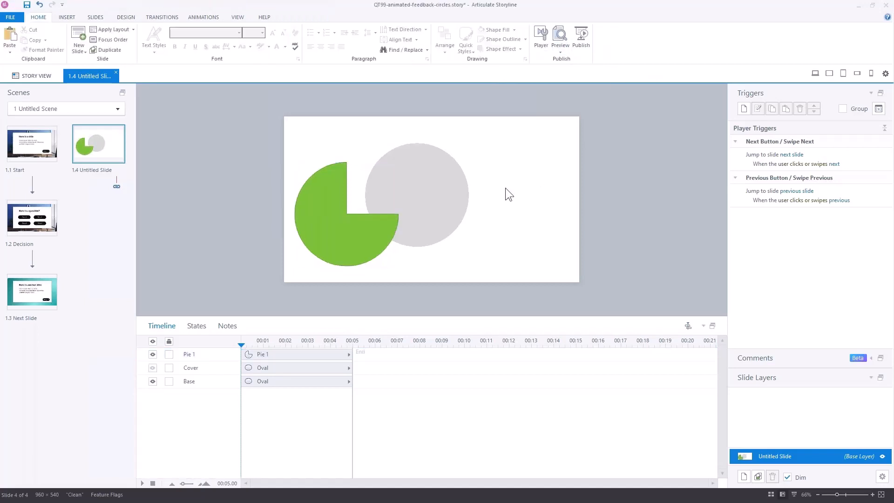
- Place the pie exactly over the Base circle and adjust its ends so it fills clockwise from twelve o'clock to just below nine o'clock
{"action": "mouse_move", "coordinate": [352, 223]}
{"action": "left_mouse_down"}
{"action": "mouse_move", "coordinate": [413, 200]}
{"action": "mouse_move", "coordinate": [419, 206]}
{"action": "left_mouse_up"}
{"action": "left_click", "coordinate": [512, 222]}
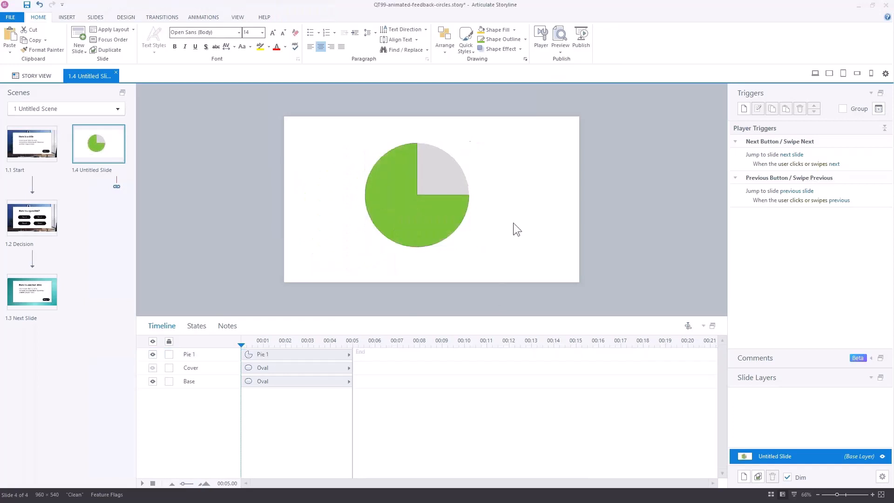
{"action": "left_click", "coordinate": [419, 201]}
{"action": "left_click_drag", "start_coordinate": [417, 143], "coordinate": [439, 160]}
{"action": "left_click_drag", "start_coordinate": [391, 179], "coordinate": [366, 201]}
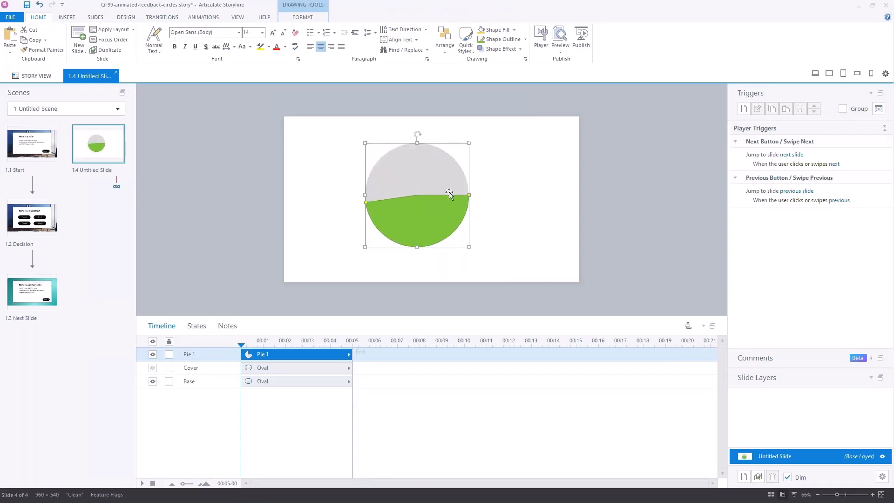
{"action": "left_click_drag", "start_coordinate": [469, 196], "coordinate": [452, 174]}
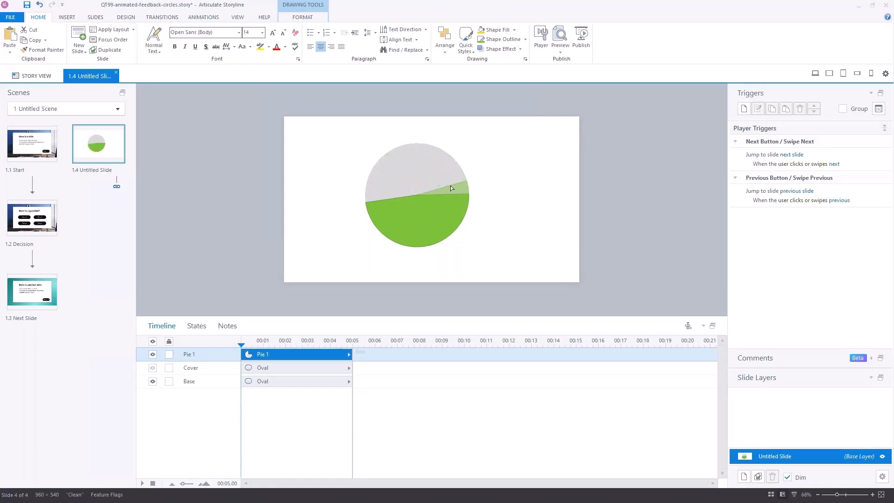
{"action": "mouse_move", "coordinate": [415, 174]}
{"action": "left_mouse_down"}
{"action": "mouse_move", "coordinate": [427, 171]}
{"action": "mouse_move", "coordinate": [416, 171]}
{"action": "left_mouse_up"}
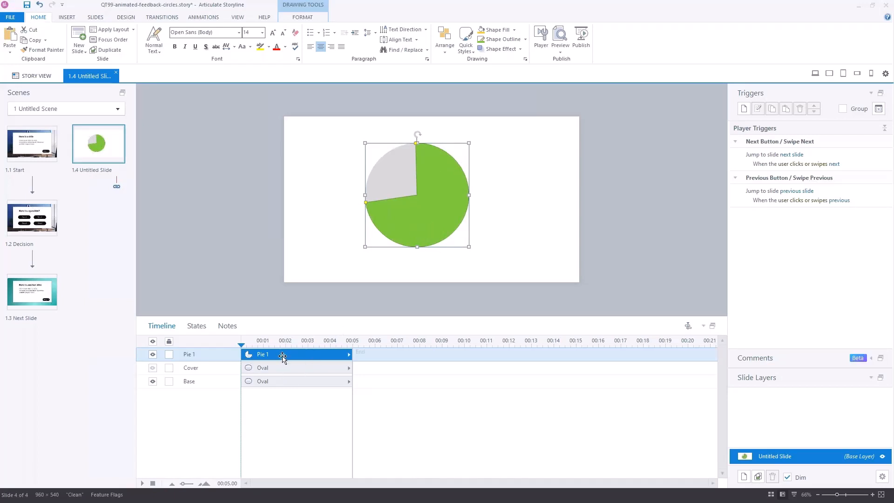
- Rename the pie shape to Color meter and move it between Cover and Base in the stacking order
{"action": "double_click", "coordinate": [195, 355]}
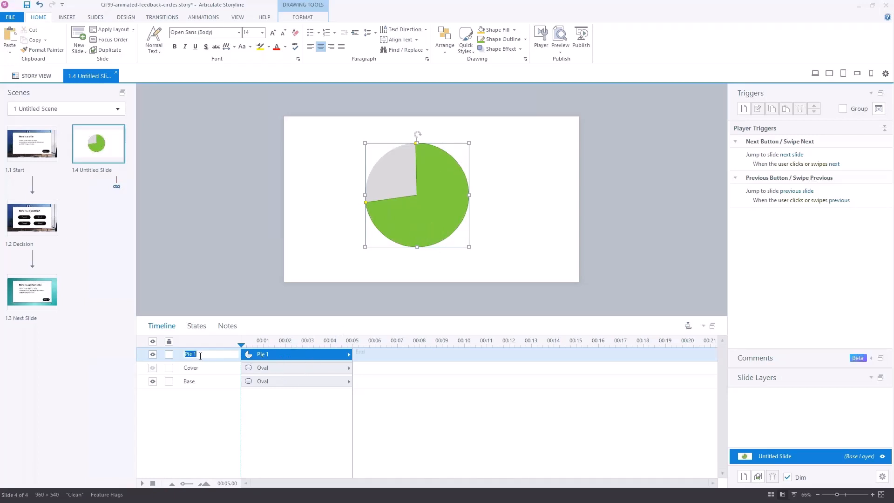
{"action": "type", "text": "Color meter"}
{"action": "left_click", "coordinate": [200, 236]}
{"action": "left_click_drag", "start_coordinate": [249, 355], "coordinate": [248, 367]}
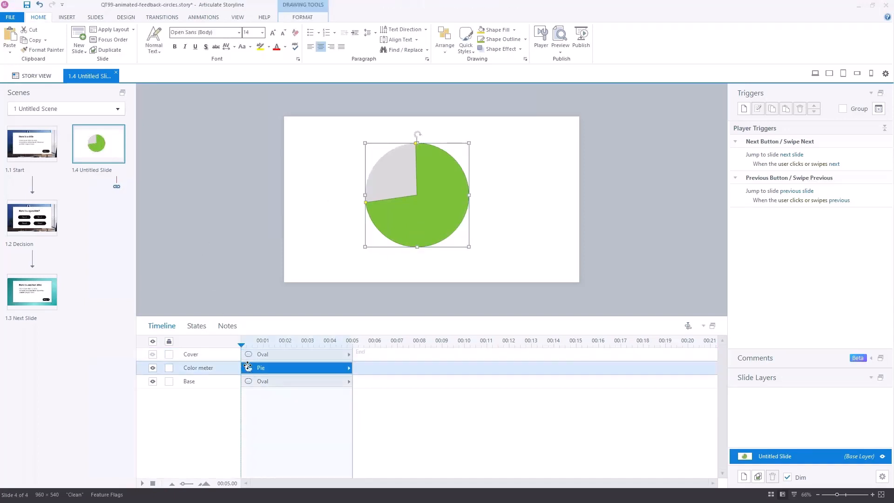
- Show the Cover circle again and fill it with the white theme color
{"action": "left_click", "coordinate": [153, 355]}
{"action": "left_click", "coordinate": [421, 189]}
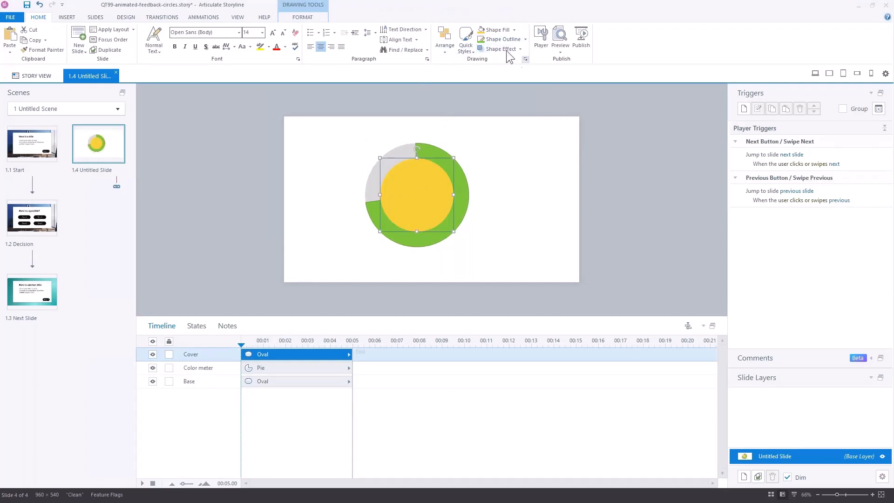
{"action": "left_click", "coordinate": [514, 29]}
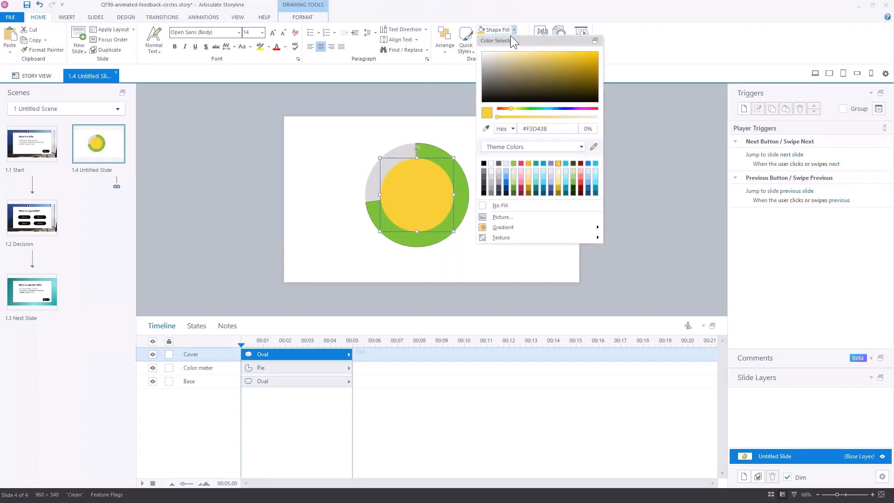
{"action": "left_click", "coordinate": [492, 163]}
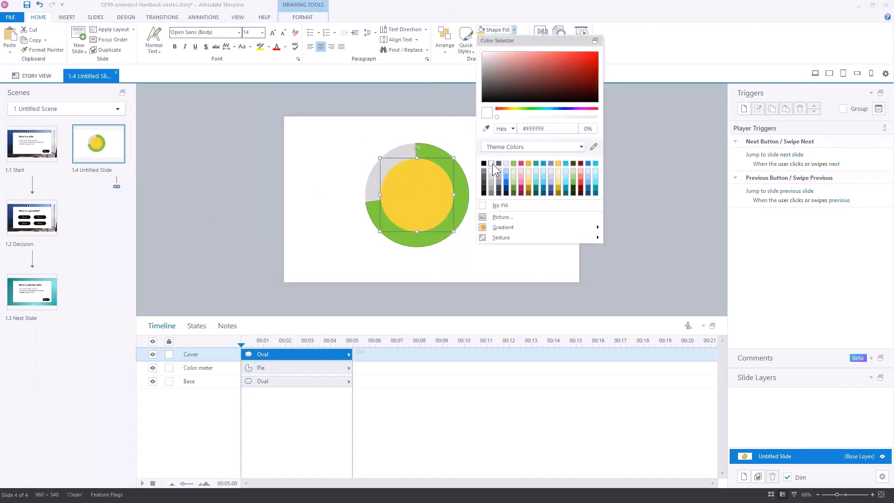
{"action": "left_click", "coordinate": [157, 191]}
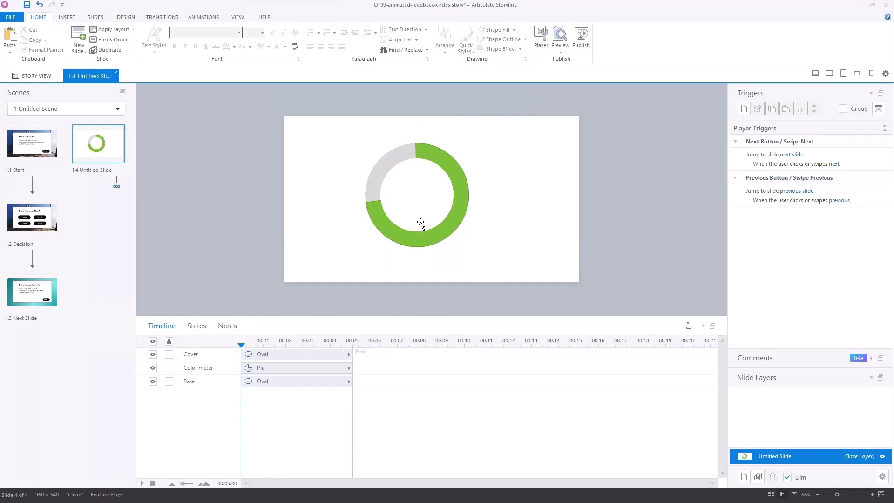
- Remove the outline from the Color meter pie
{"action": "left_click", "coordinate": [375, 208]}
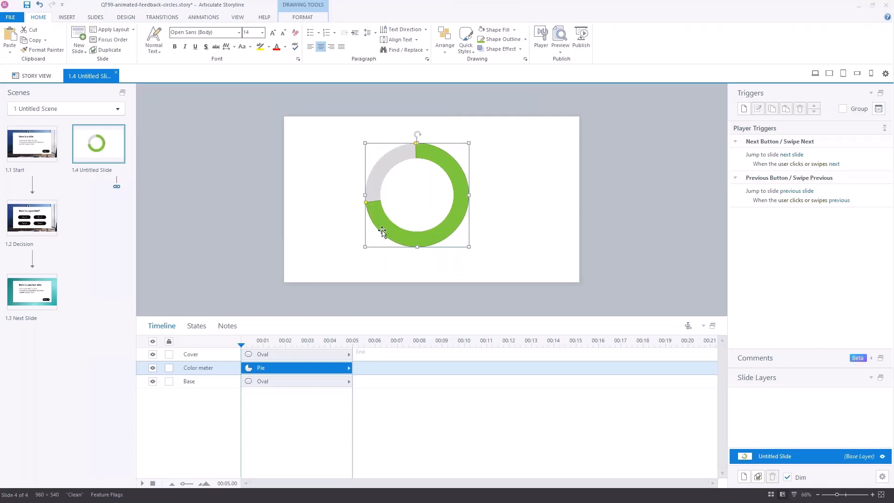
{"action": "left_click", "coordinate": [525, 40]}
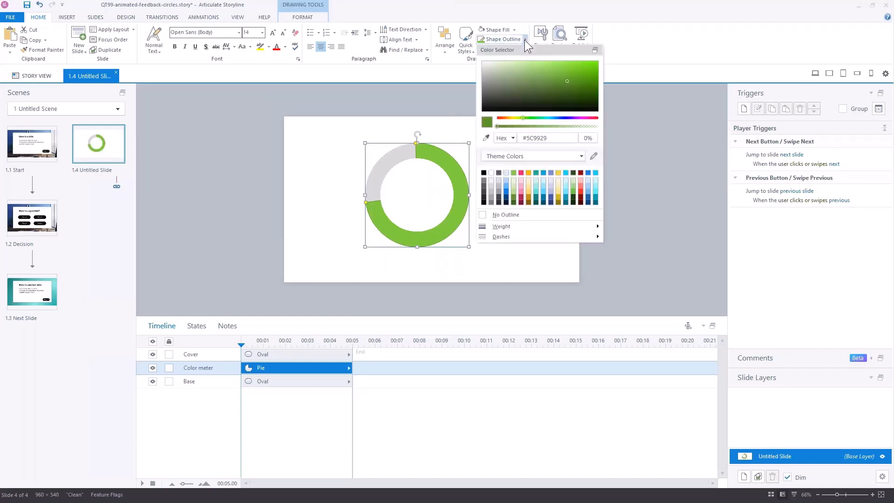
{"action": "left_click", "coordinate": [499, 214]}
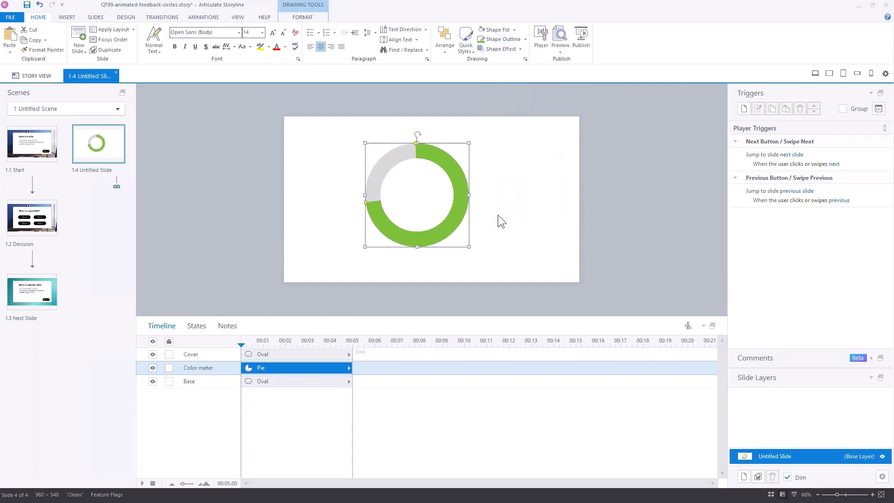
{"action": "left_click", "coordinate": [250, 210]}
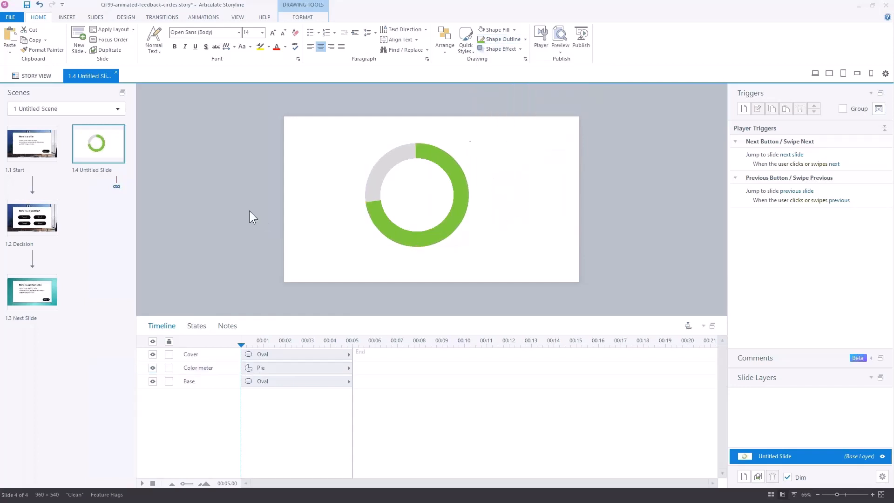
- Give the Color meter pie a darker green theme outline, #5FA326
{"action": "left_click", "coordinate": [443, 158]}
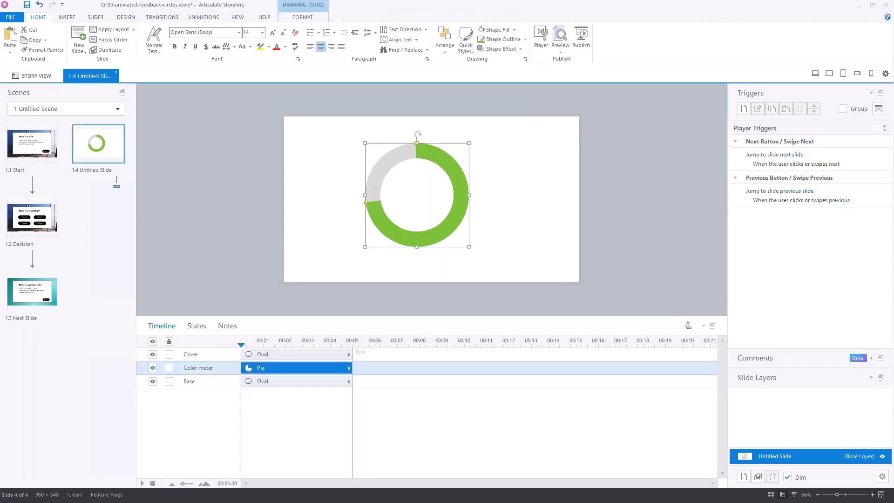
{"action": "left_click", "coordinate": [526, 39]}
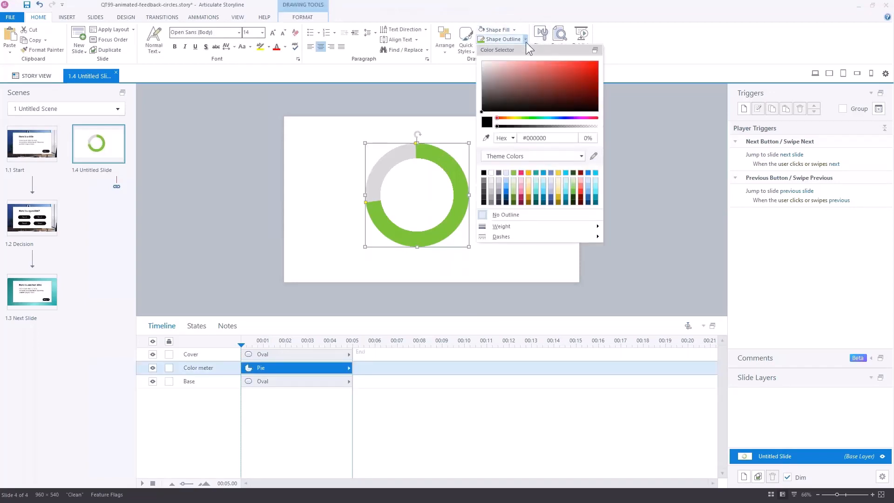
{"action": "left_click", "coordinate": [514, 196]}
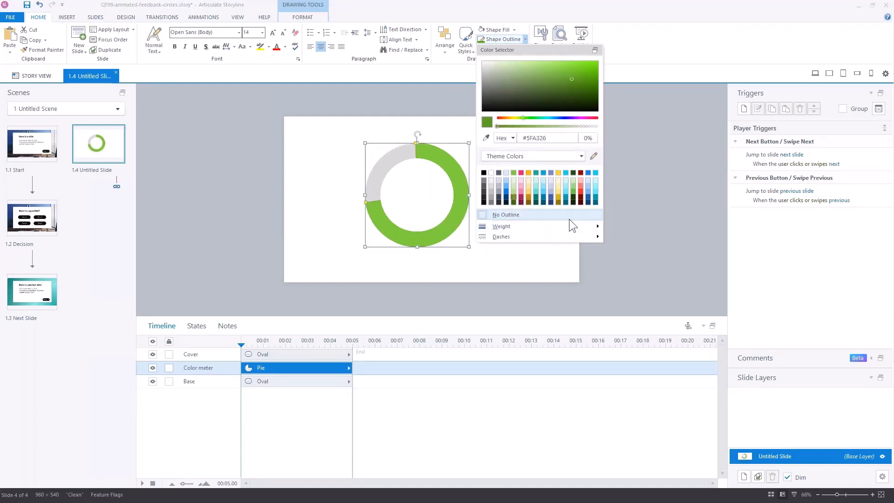
{"action": "mouse_move", "coordinate": [596, 227]}
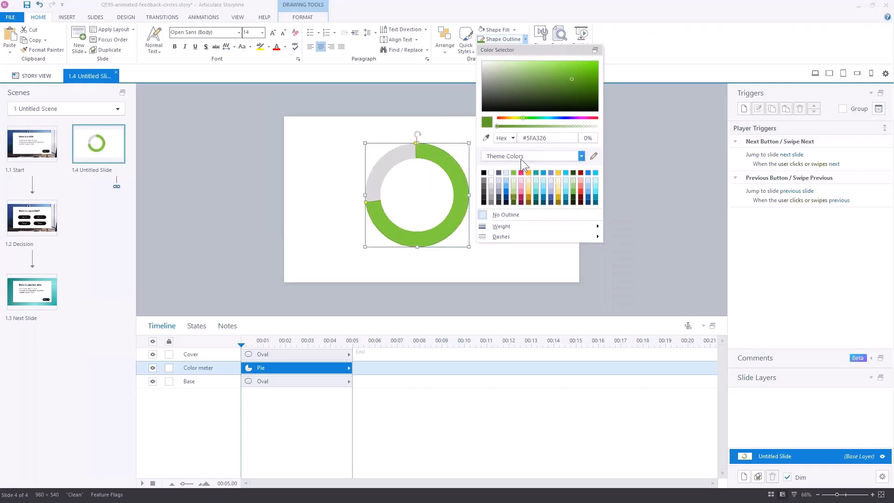
{"action": "left_click", "coordinate": [651, 143]}
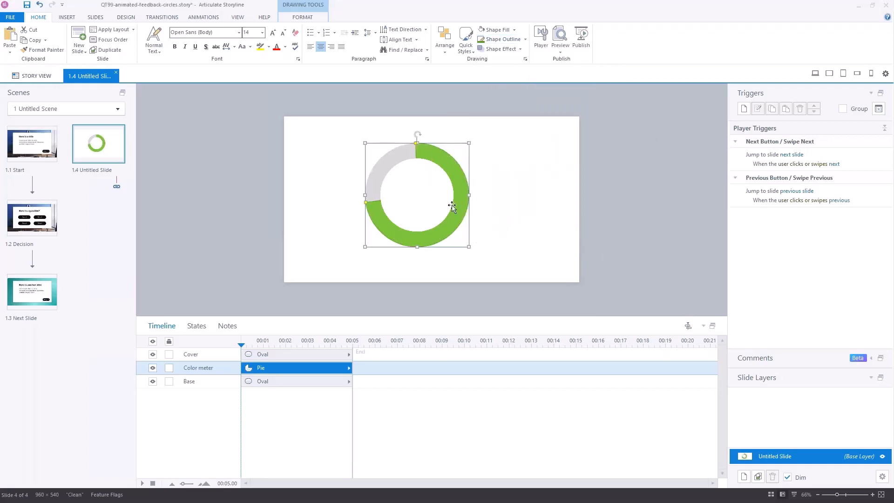
- Apply the centered outer shadow effect to the Cover circle
{"action": "left_click", "coordinate": [433, 196]}
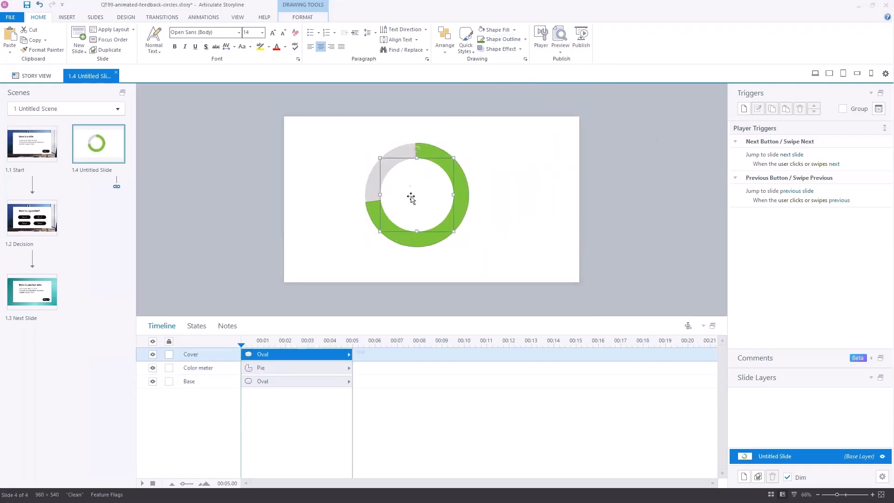
{"action": "left_click", "coordinate": [522, 51]}
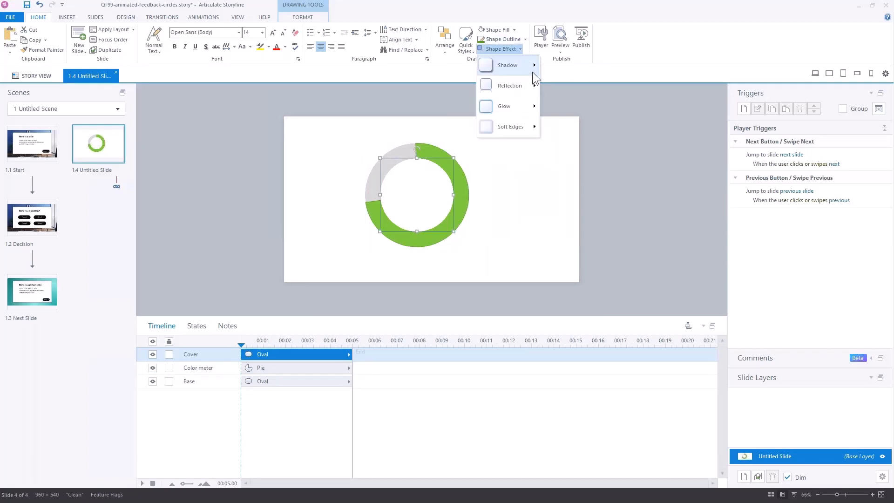
{"action": "mouse_move", "coordinate": [532, 72]}
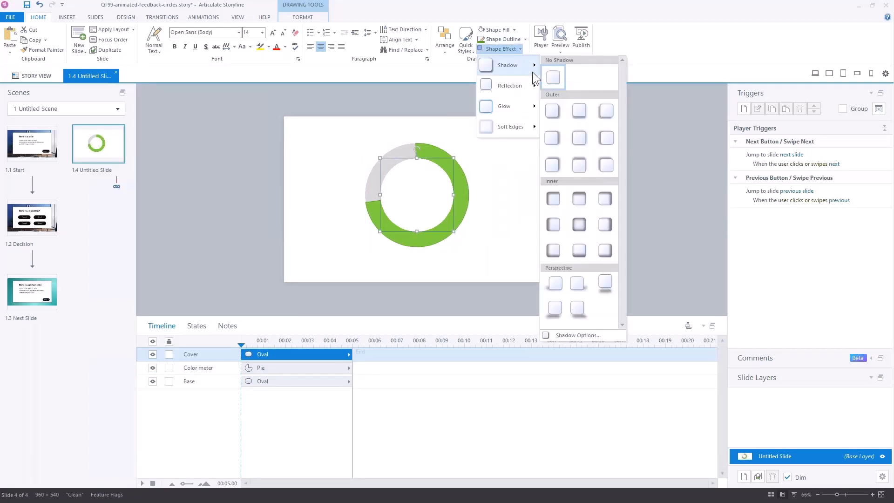
{"action": "left_click", "coordinate": [575, 137]}
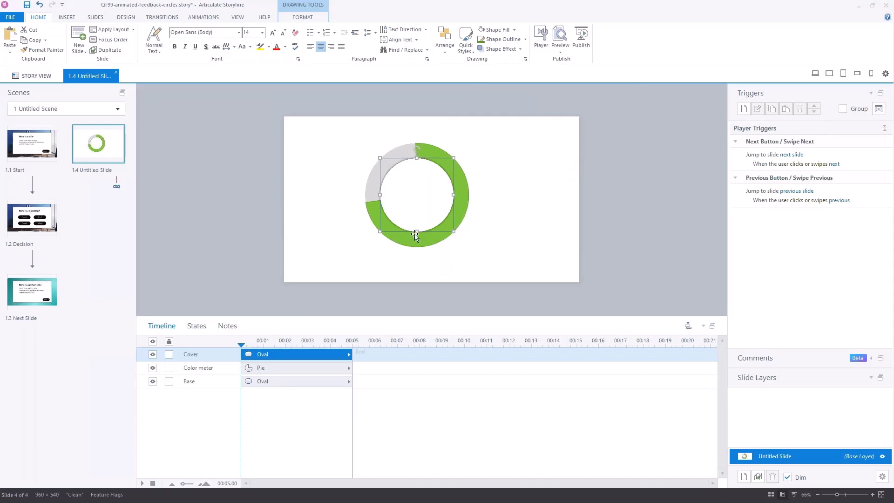
{"action": "left_click", "coordinate": [626, 170]}
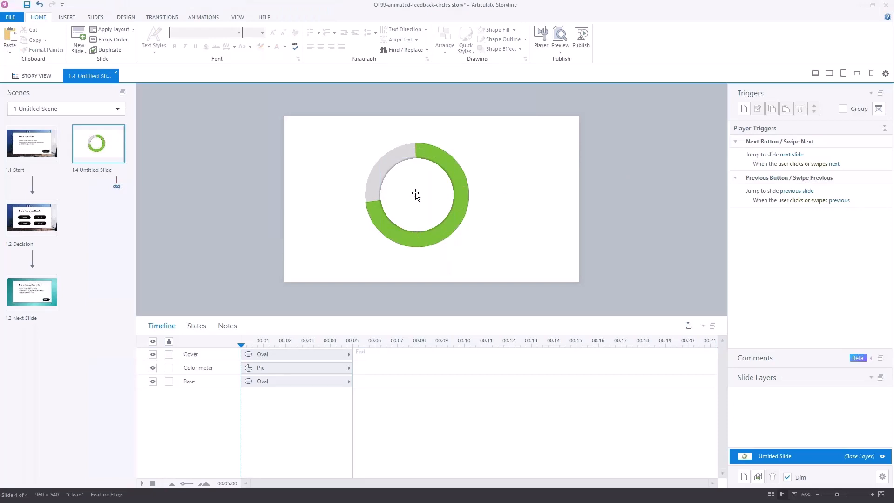
- Hide the Cover circle and give the Color meter pie a Wheel entrance animation with 1 Spoke
{"action": "left_click", "coordinate": [152, 355]}
{"action": "left_click", "coordinate": [452, 199]}
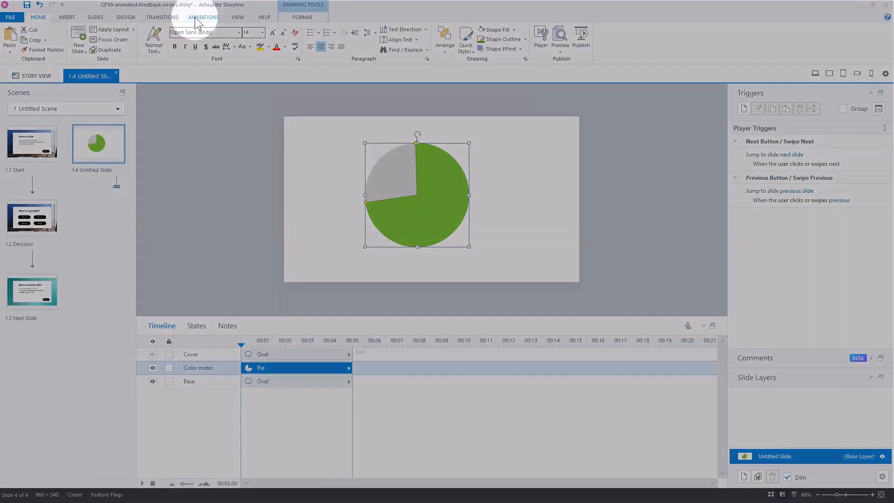
{"action": "left_click", "coordinate": [200, 17]}
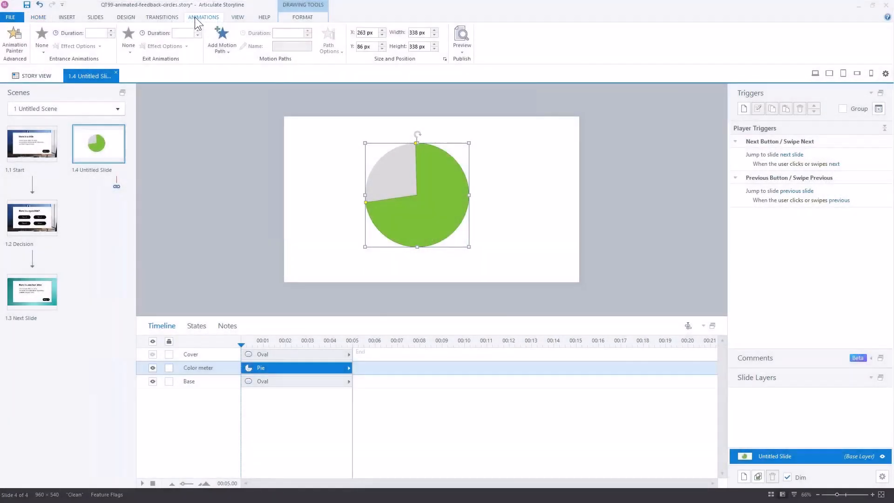
{"action": "left_click", "coordinate": [44, 53]}
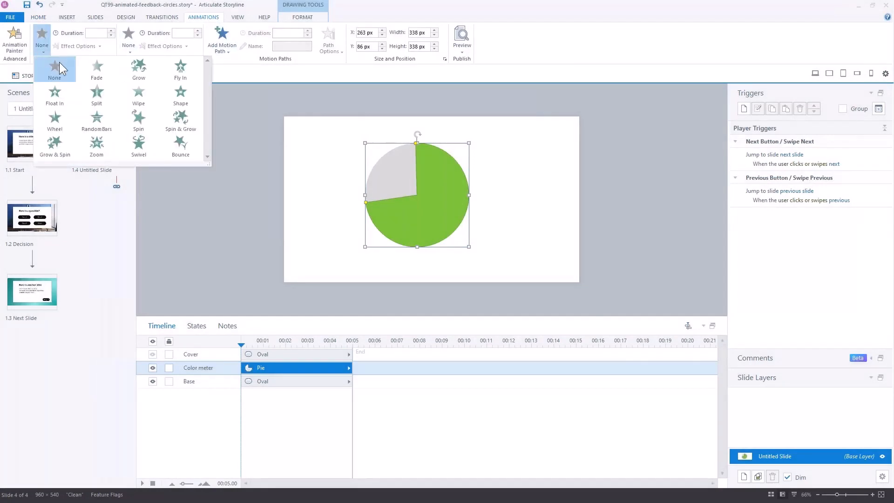
{"action": "left_click", "coordinate": [54, 120]}
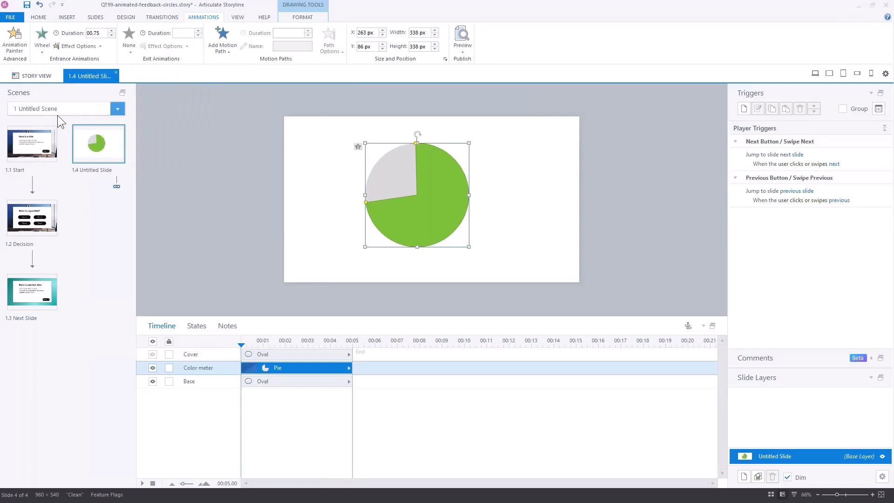
{"action": "left_click", "coordinate": [100, 46]}
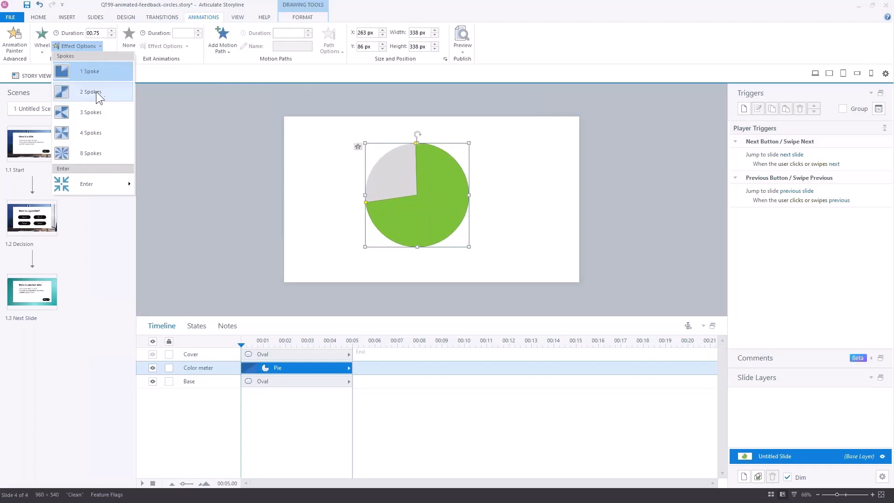
{"action": "left_click", "coordinate": [83, 71]}
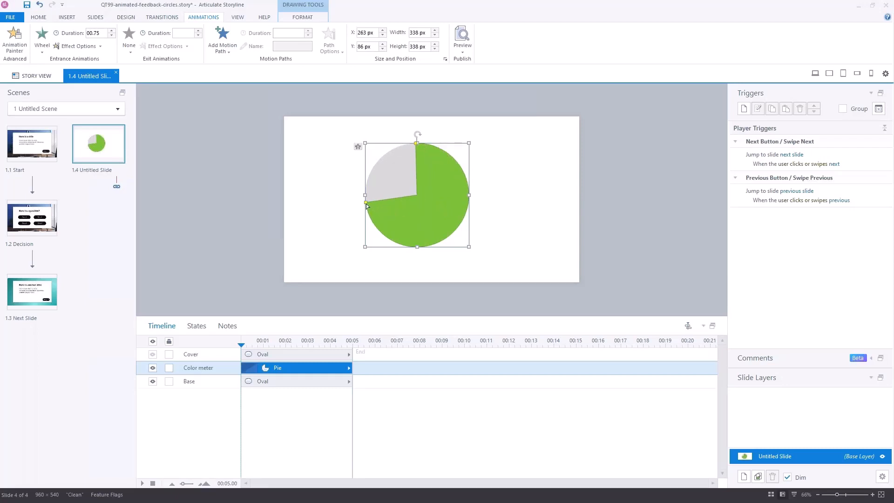
- Shorten the Color meter pie to about two thirds of the circle, and preview this slide's animation with a replay
{"action": "left_click_drag", "start_coordinate": [366, 202], "coordinate": [372, 208]}
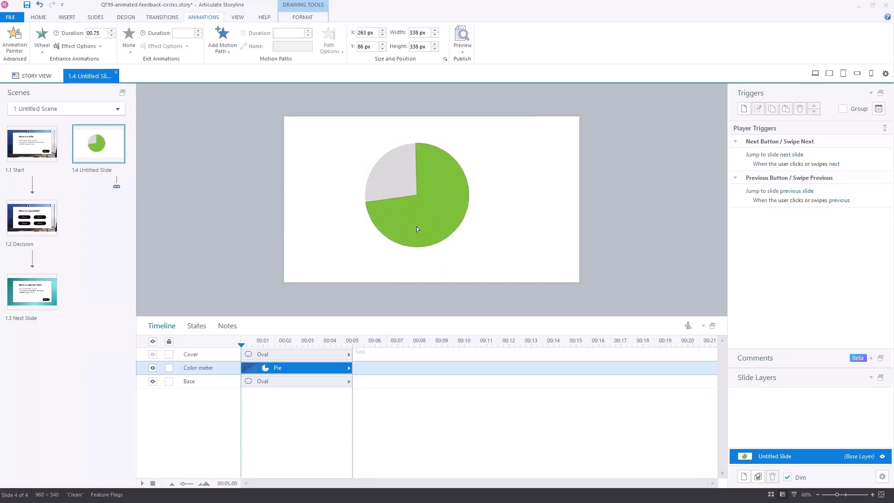
{"action": "left_click_drag", "start_coordinate": [430, 230], "coordinate": [388, 224]}
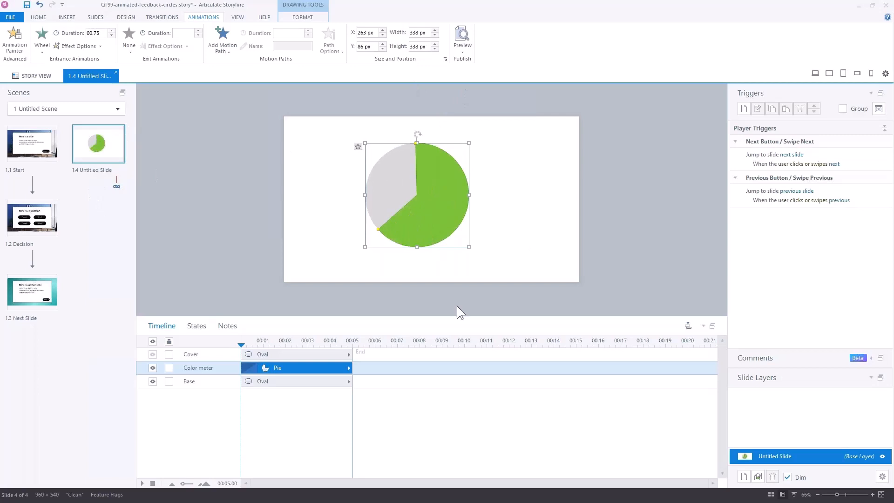
{"action": "left_click", "coordinate": [462, 53]}
{"action": "left_click", "coordinate": [470, 61]}
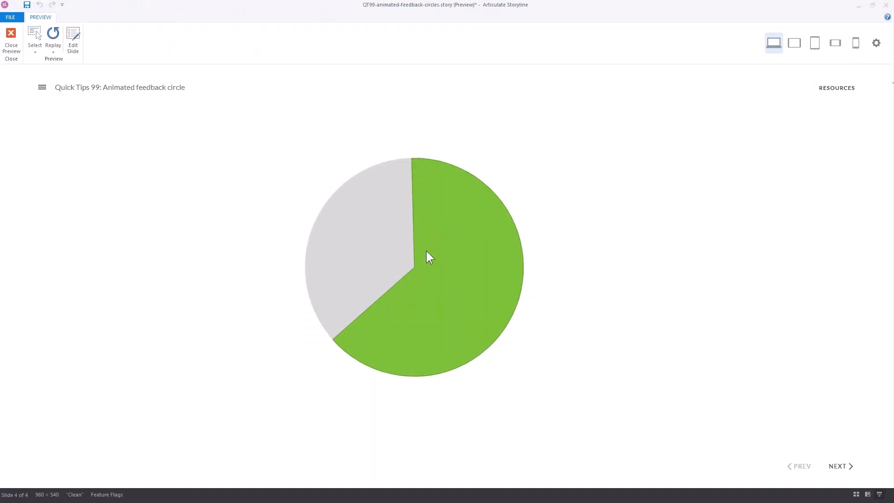
{"action": "left_click", "coordinate": [51, 52]}
{"action": "left_click", "coordinate": [80, 61]}
{"action": "left_click", "coordinate": [14, 33]}
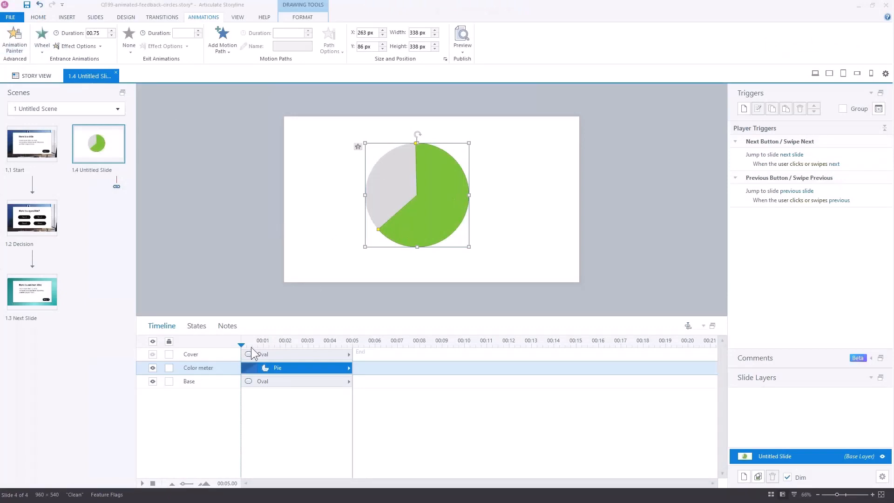
- Show the Cover circle again above the Color meter
{"action": "left_click", "coordinate": [153, 354]}
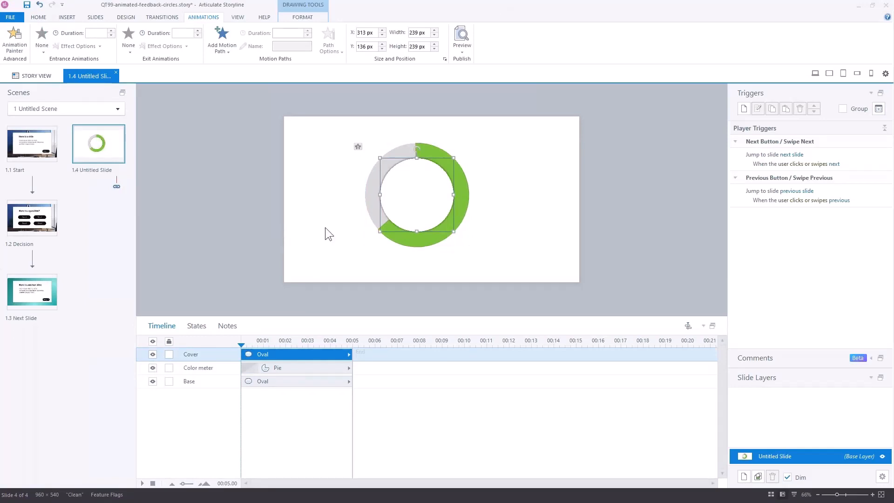
{"action": "left_click", "coordinate": [256, 237]}
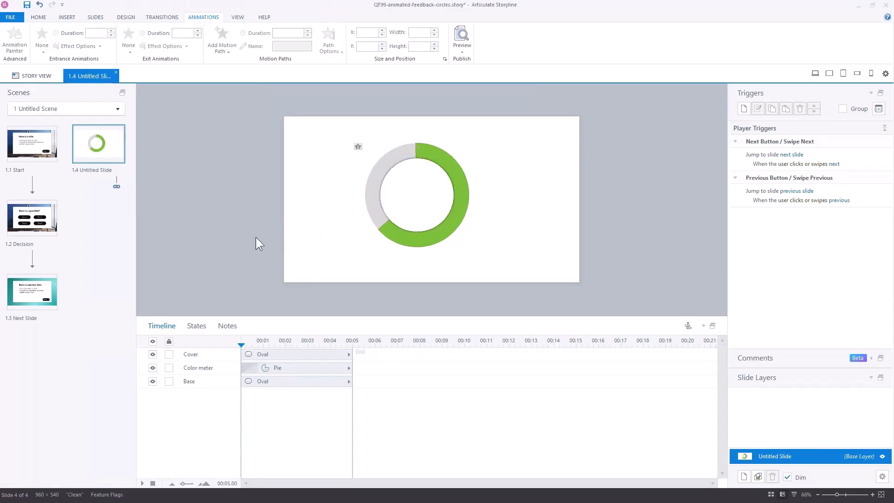
- Examine the base layer and the 75 feedback layer of slide 1.2 Decision, and return to slide 1.4
{"action": "left_click", "coordinate": [51, 220]}
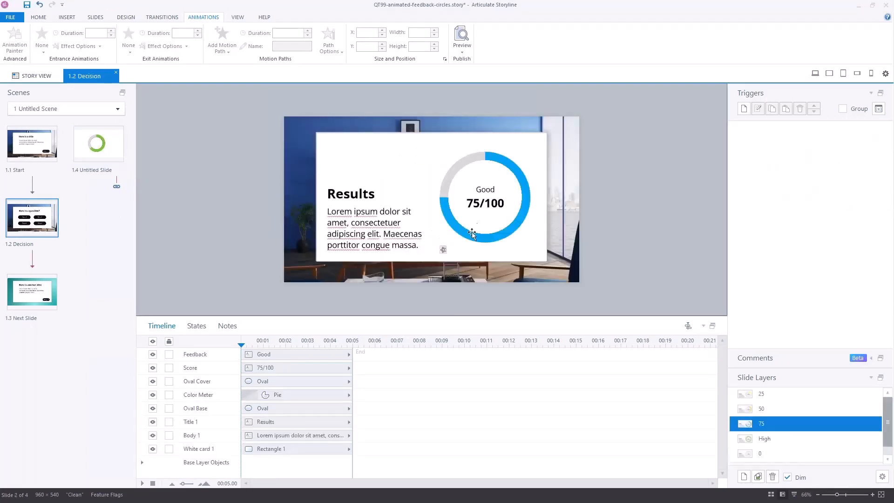
{"action": "scroll", "coordinate": [801, 433], "scroll_direction": "down", "scroll_amount": 3}
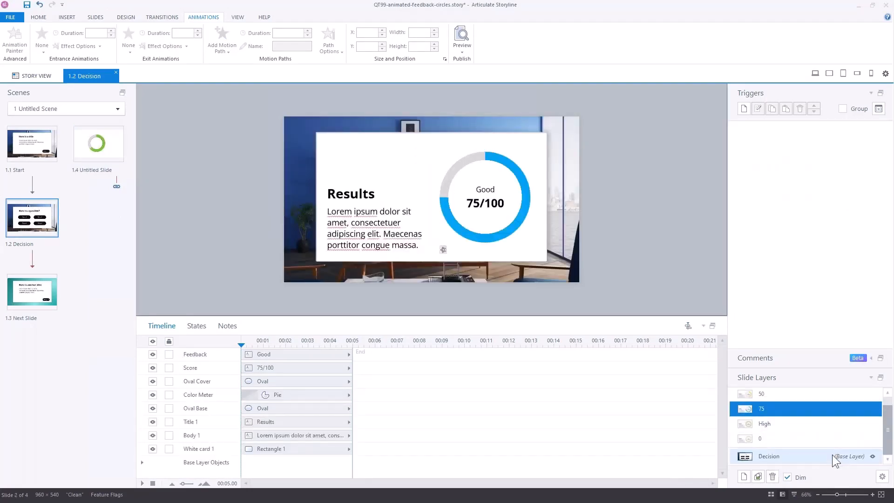
{"action": "left_click", "coordinate": [836, 457]}
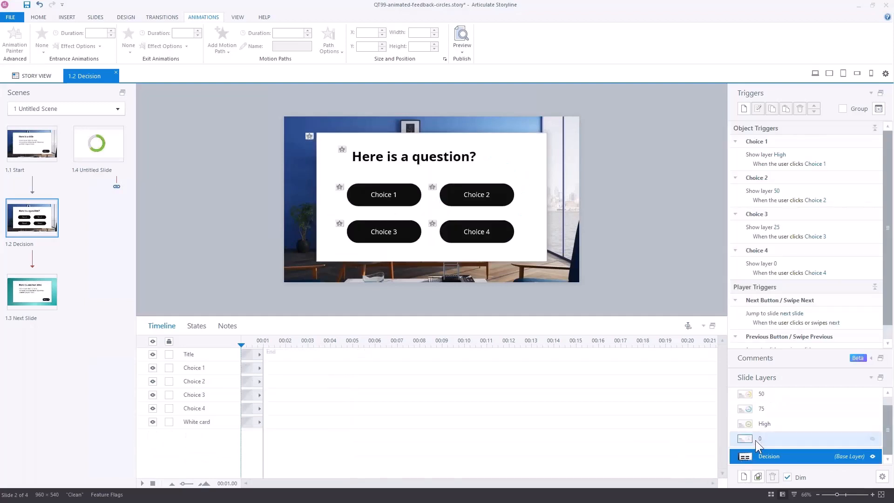
{"action": "left_click", "coordinate": [764, 410]}
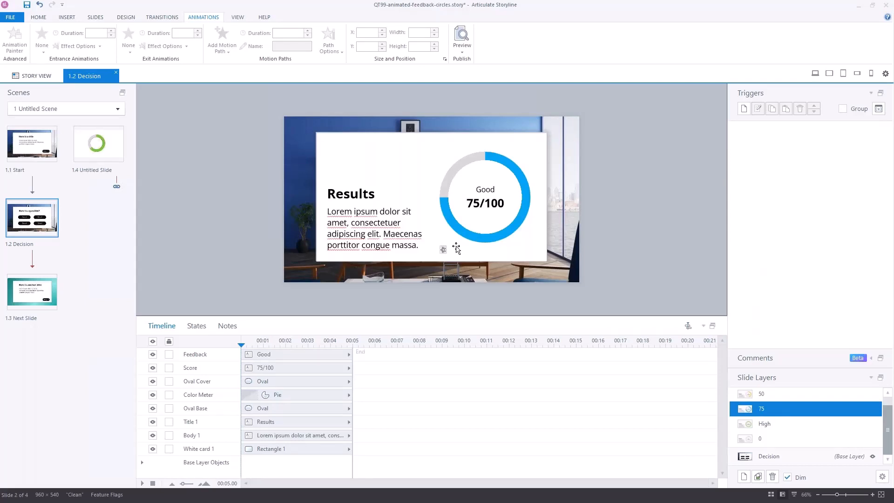
{"action": "left_click", "coordinate": [106, 149]}
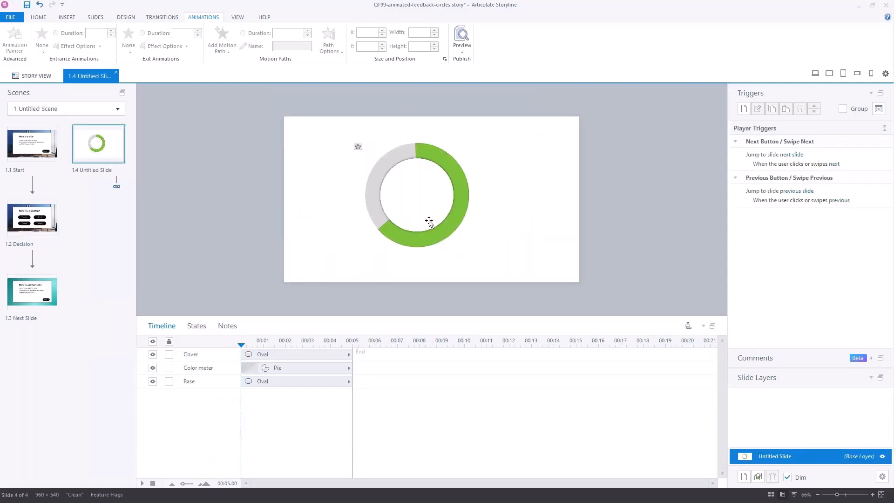
- Try different sweep lengths for the Color meter pie, ending at about half of the ring
{"action": "left_click", "coordinate": [389, 232]}
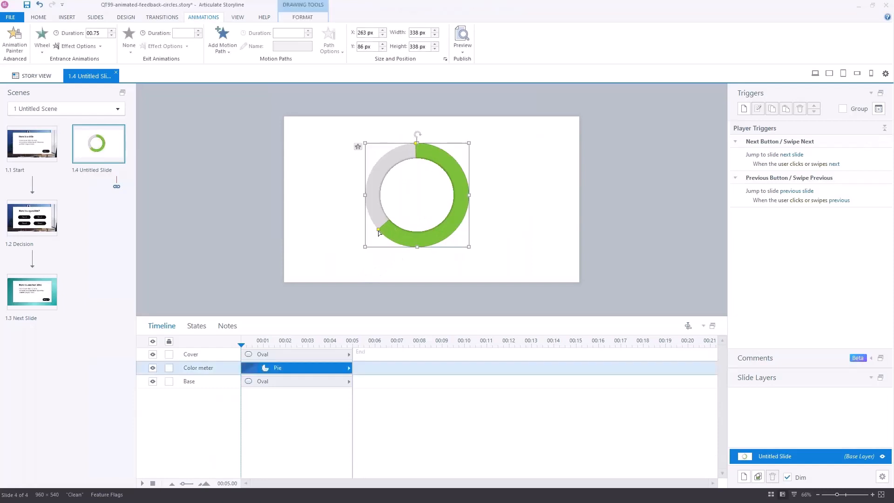
{"action": "left_click_drag", "start_coordinate": [378, 230], "coordinate": [419, 249]}
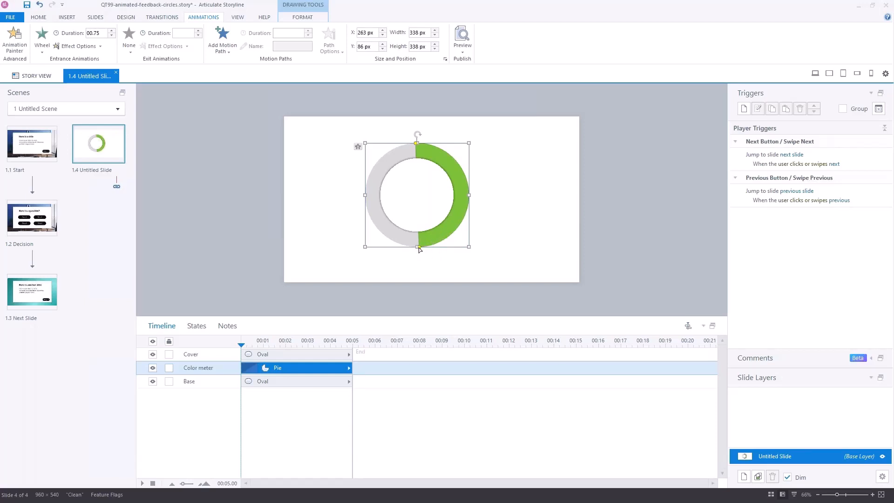
{"action": "left_click_drag", "start_coordinate": [417, 247], "coordinate": [461, 221]}
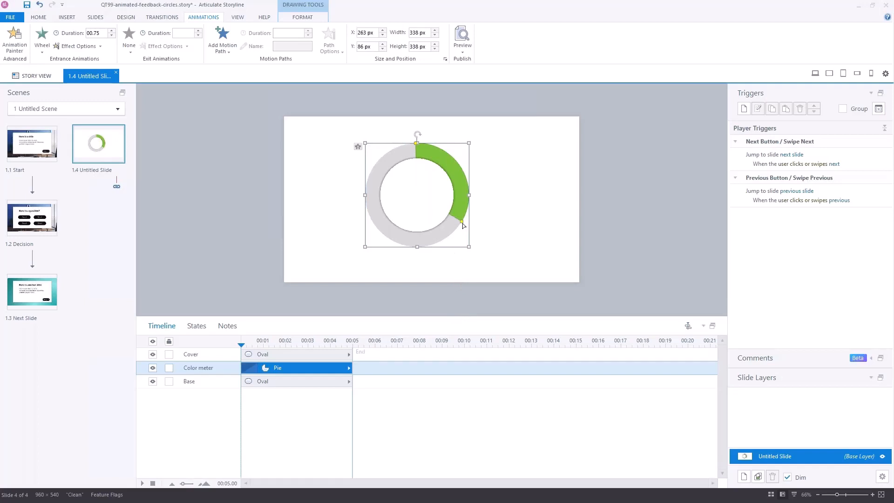
{"action": "left_click_drag", "start_coordinate": [462, 223], "coordinate": [412, 244]}
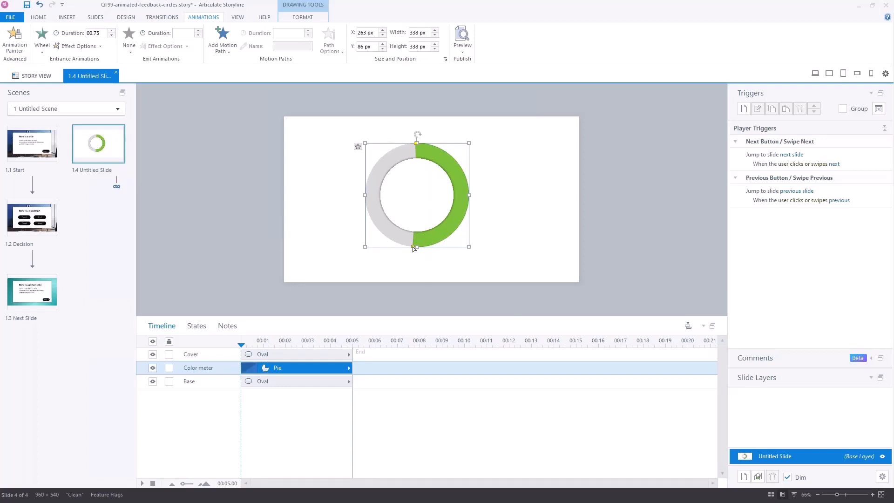
{"action": "mouse_move", "coordinate": [419, 196]}
{"action": "left_mouse_down"}
{"action": "mouse_move", "coordinate": [378, 220]}
{"action": "mouse_move", "coordinate": [416, 199]}
{"action": "left_mouse_up"}
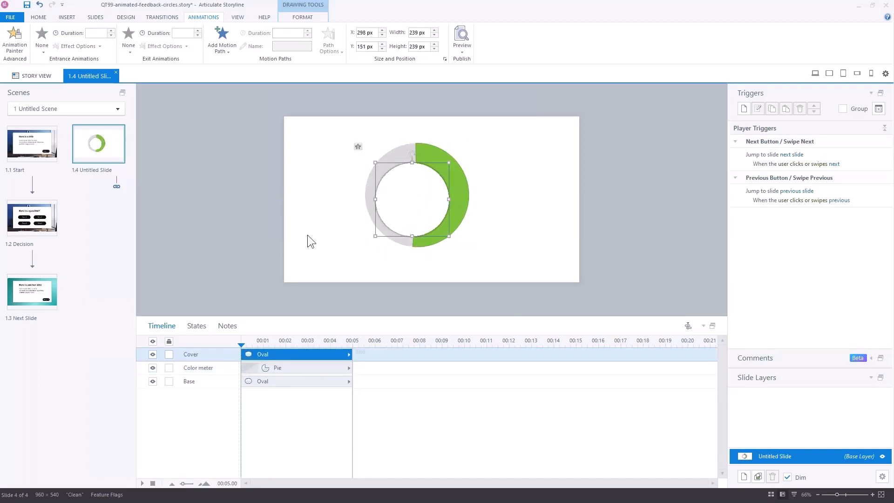
{"action": "key", "text": "ctrl+z"}
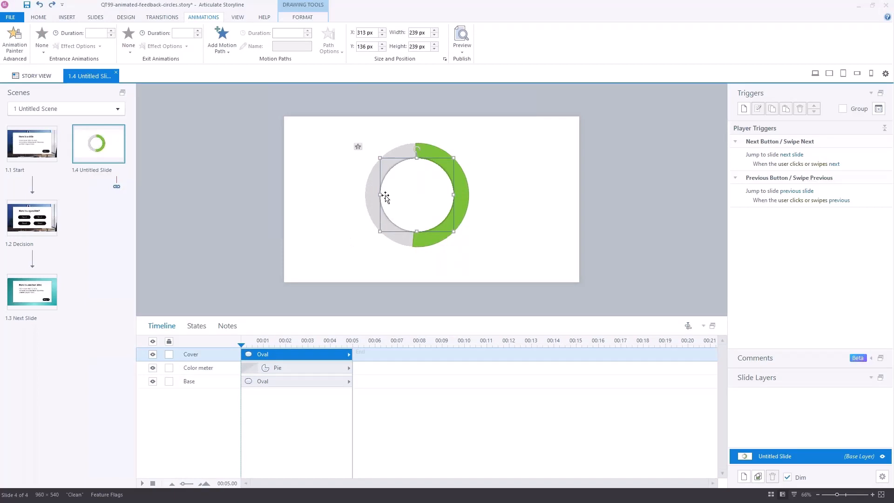
- Hide the Cover circle and extend the Color meter pie to almost the full circle
{"action": "left_click", "coordinate": [152, 355]}
{"action": "left_click", "coordinate": [437, 205]}
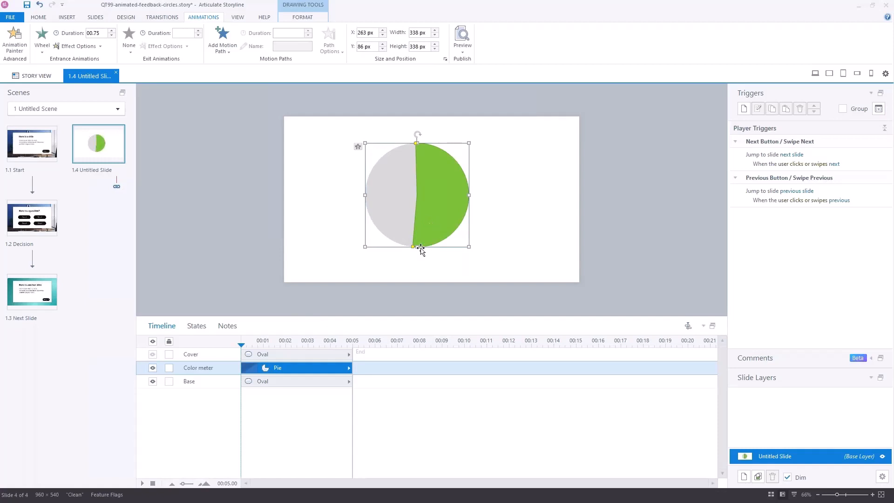
{"action": "left_click_drag", "start_coordinate": [412, 248], "coordinate": [391, 139]}
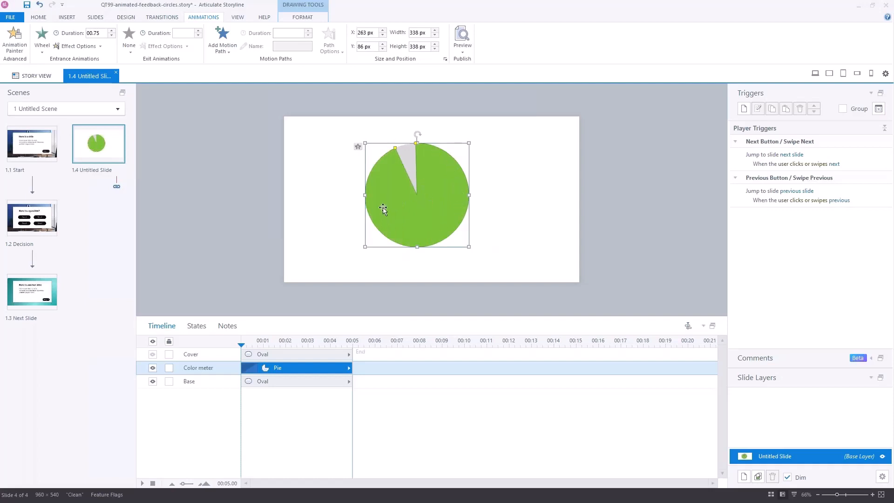
- Preview this slide's wheel animation with the nearly full pie, and return to editing
{"action": "left_click", "coordinate": [463, 52]}
{"action": "left_click", "coordinate": [480, 61]}
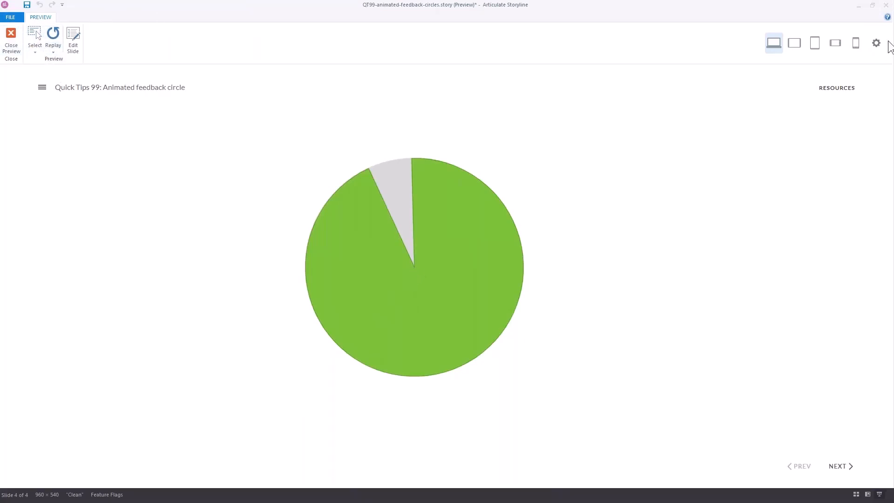
{"action": "left_click", "coordinate": [11, 41]}
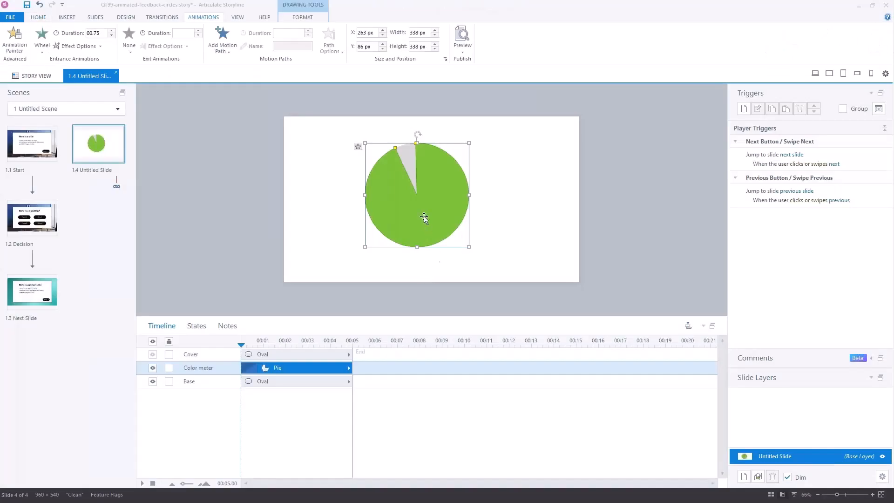
- Shorten the Color meter pie to slightly less than half of the circle and preview this slide
{"action": "left_click", "coordinate": [395, 148]}
{"action": "left_click_drag", "start_coordinate": [373, 190], "coordinate": [374, 188]}
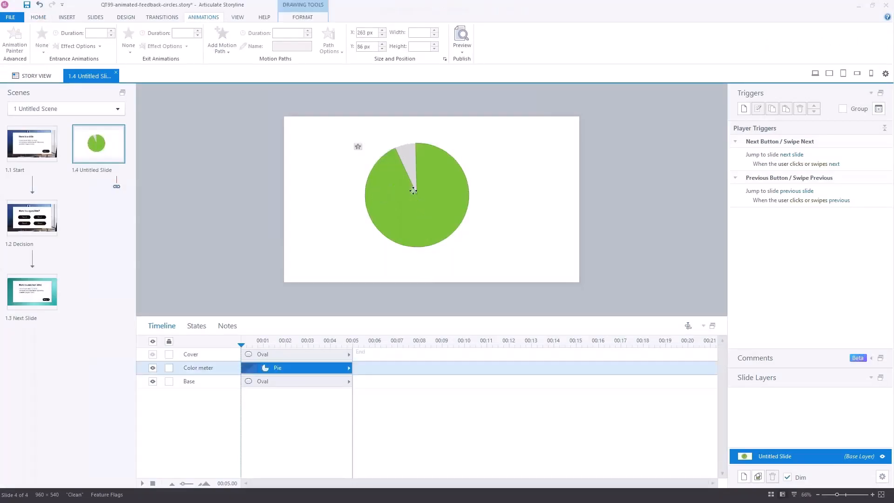
{"action": "left_click_drag", "start_coordinate": [396, 148], "coordinate": [393, 152]}
{"action": "left_click_drag", "start_coordinate": [435, 237], "coordinate": [437, 236]}
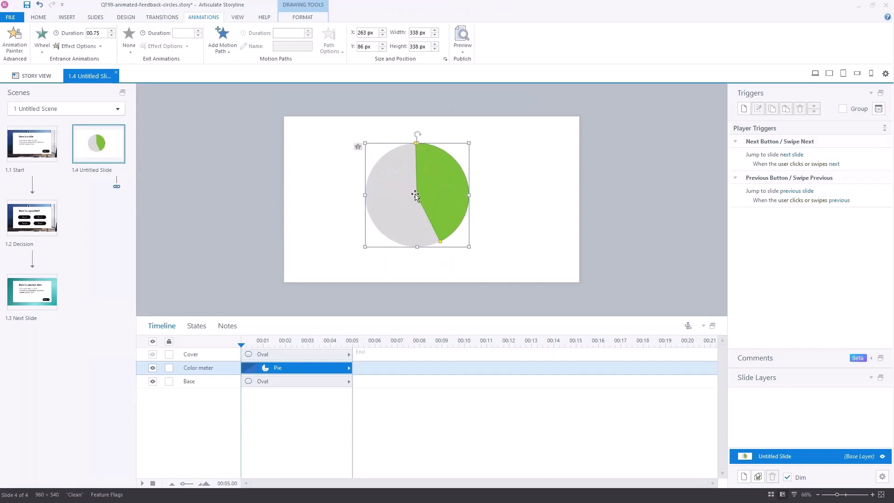
{"action": "left_click", "coordinate": [465, 54]}
{"action": "left_click", "coordinate": [470, 61]}
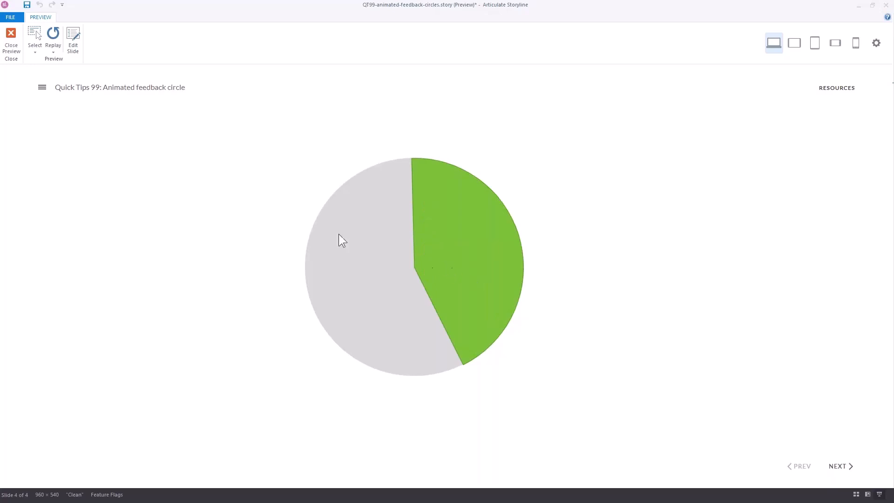
- Replay this slide's wheel animation twice in the preview, and return to editing
{"action": "left_click", "coordinate": [52, 52]}
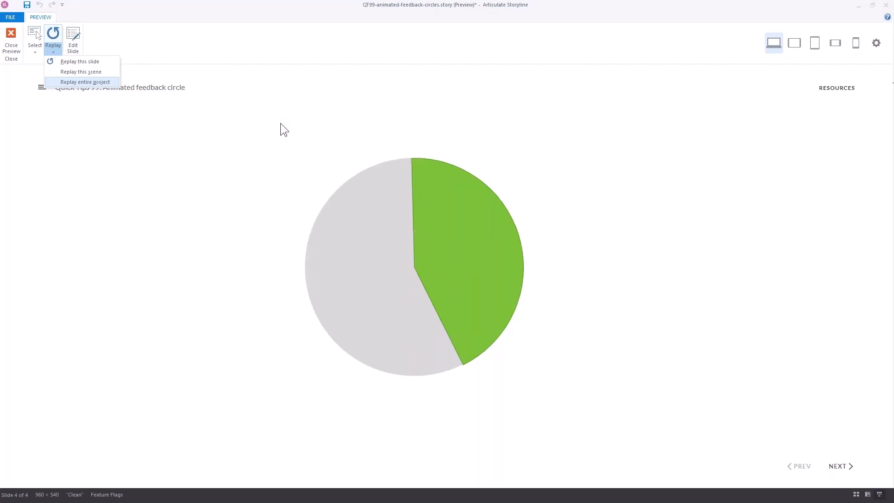
{"action": "left_click", "coordinate": [77, 62]}
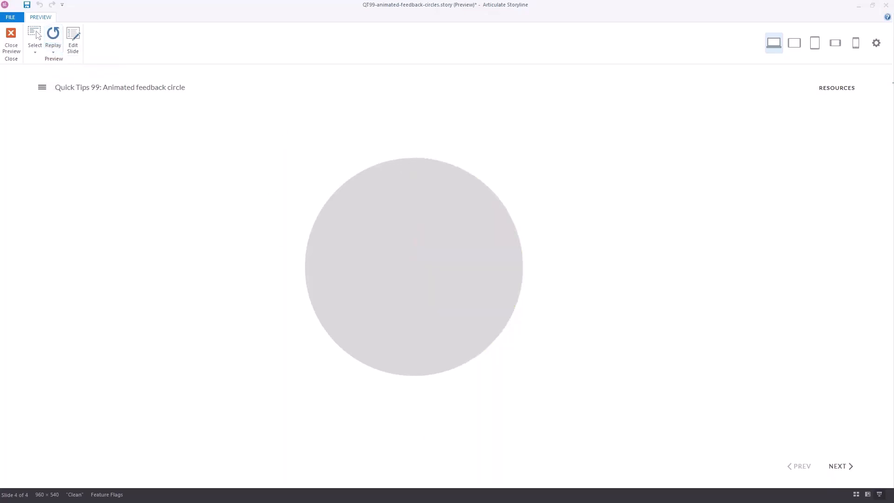
{"action": "left_click", "coordinate": [52, 52]}
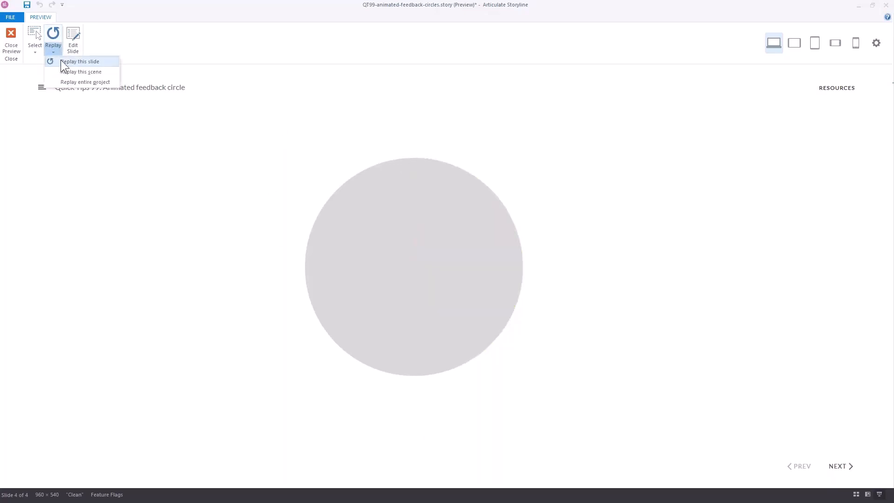
{"action": "left_click", "coordinate": [62, 61]}
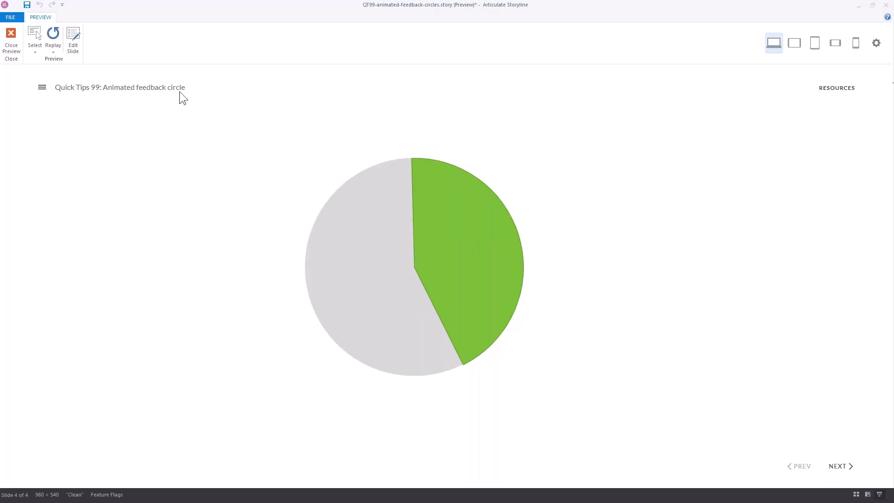
{"action": "left_click", "coordinate": [12, 34]}
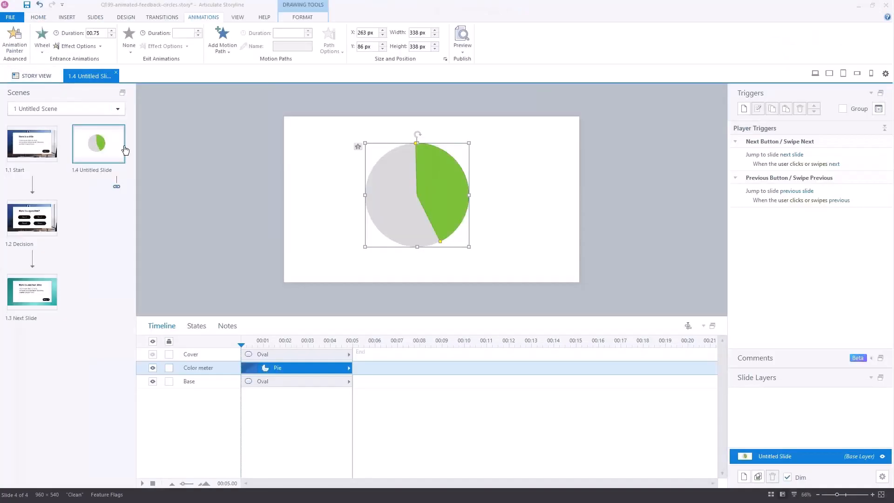
- Duplicate the Color meter pie to the right of the original and fill the copy with the pink theme color #EA157A
{"action": "left_click", "coordinate": [245, 269]}
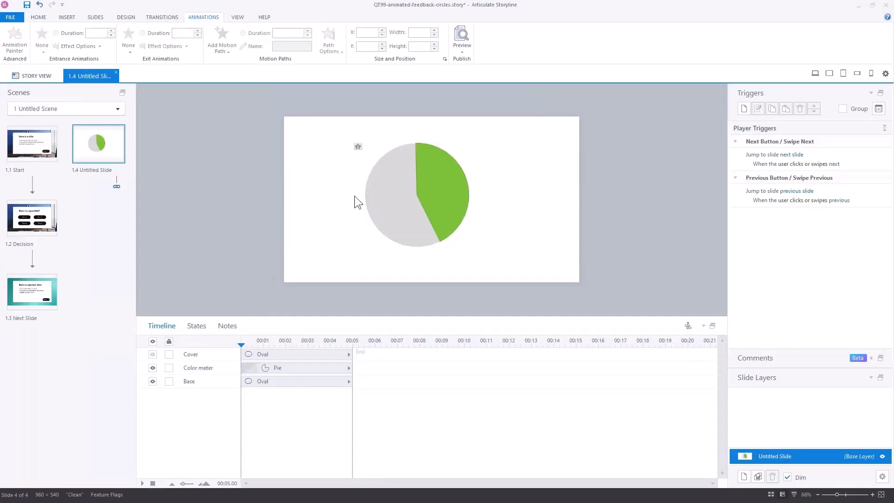
{"action": "left_click", "coordinate": [445, 198]}
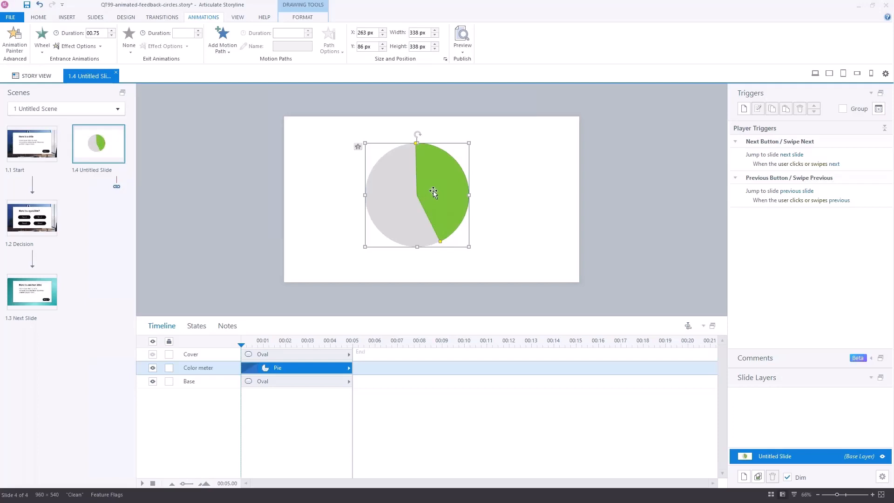
{"action": "left_click_drag", "start_coordinate": [435, 192], "coordinate": [529, 194]}
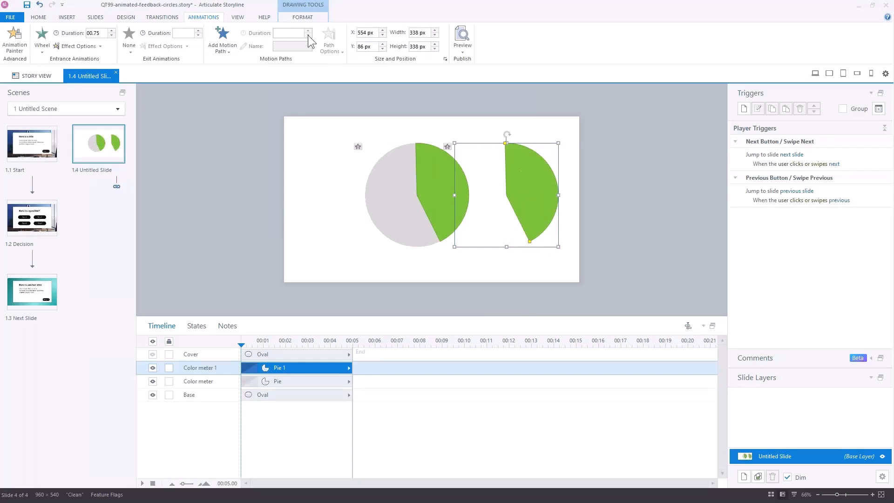
{"action": "left_click", "coordinate": [304, 18]}
{"action": "left_click", "coordinate": [405, 30]}
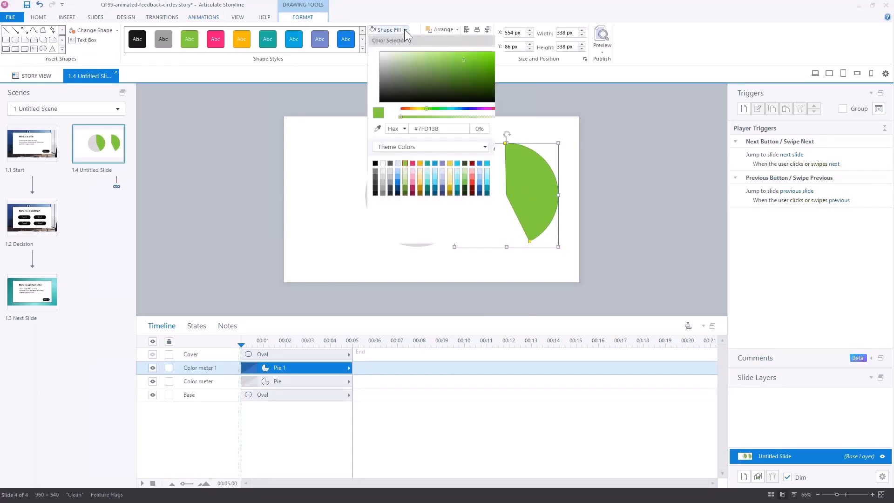
{"action": "left_click", "coordinate": [413, 163]}
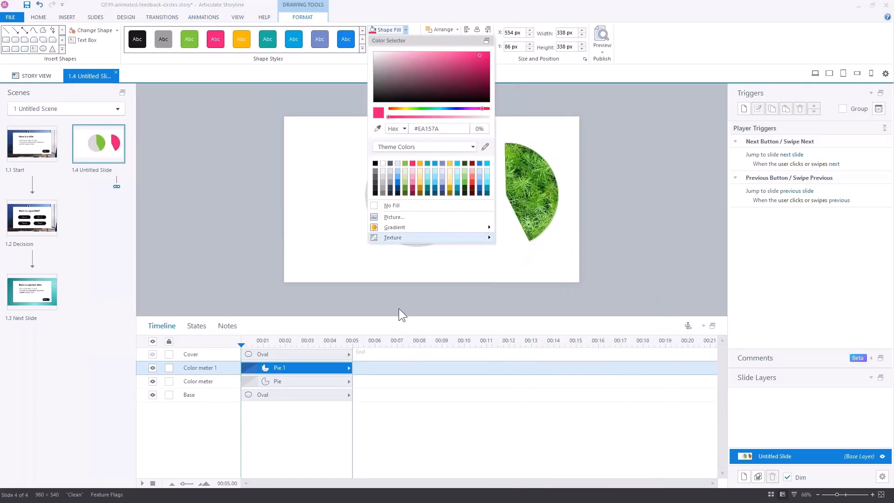
{"action": "left_click", "coordinate": [399, 312]}
- Move the gray base circle and green pie together toward the left side of the slide, apart from the pink pie
{"action": "left_click_drag", "start_coordinate": [400, 316], "coordinate": [418, 432]}
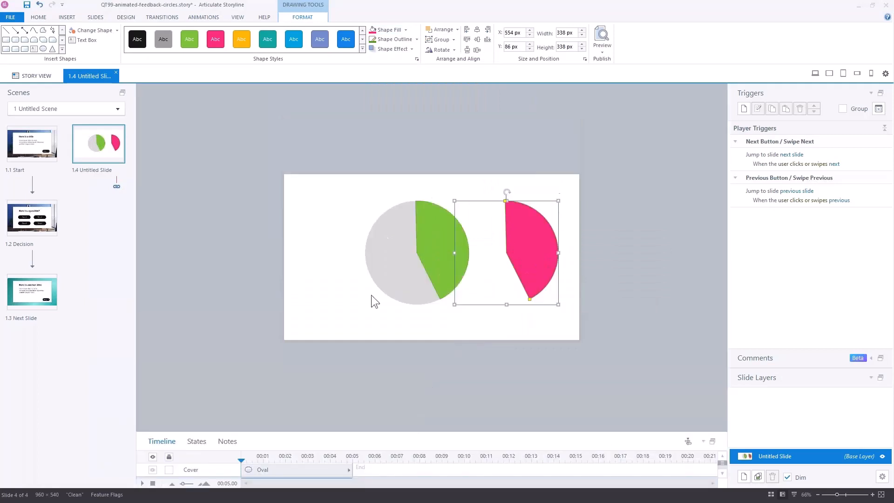
{"action": "left_click_drag", "start_coordinate": [288, 146], "coordinate": [463, 323]}
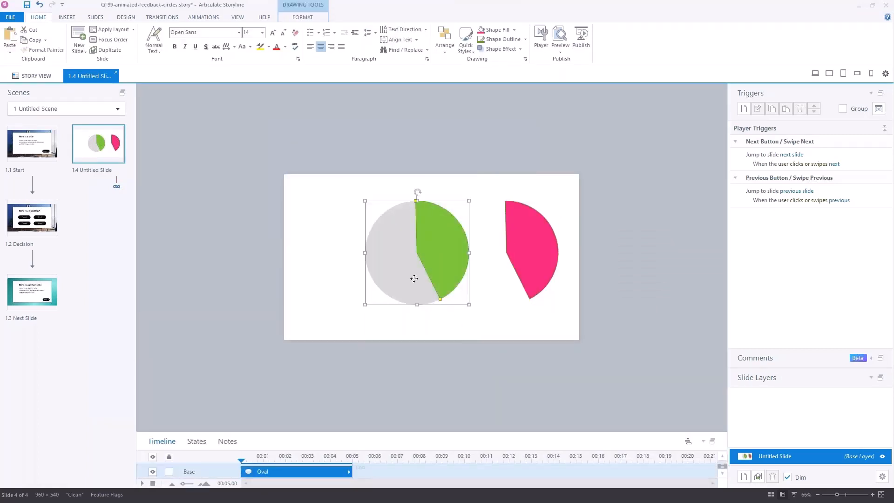
{"action": "left_click_drag", "start_coordinate": [413, 278], "coordinate": [361, 276]}
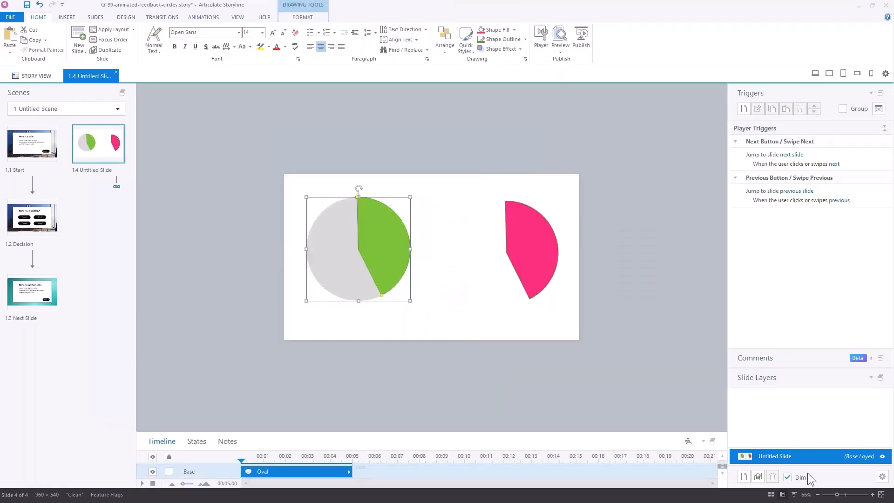
{"action": "left_click", "coordinate": [881, 494]}
- Fill the pink pie with the light radial gradient that spreads from its center
{"action": "left_click", "coordinate": [615, 249]}
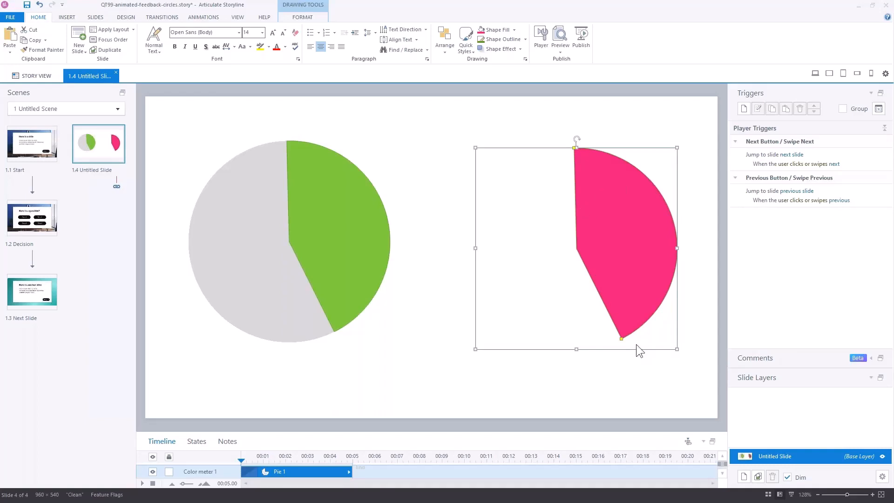
{"action": "left_click", "coordinate": [515, 30]}
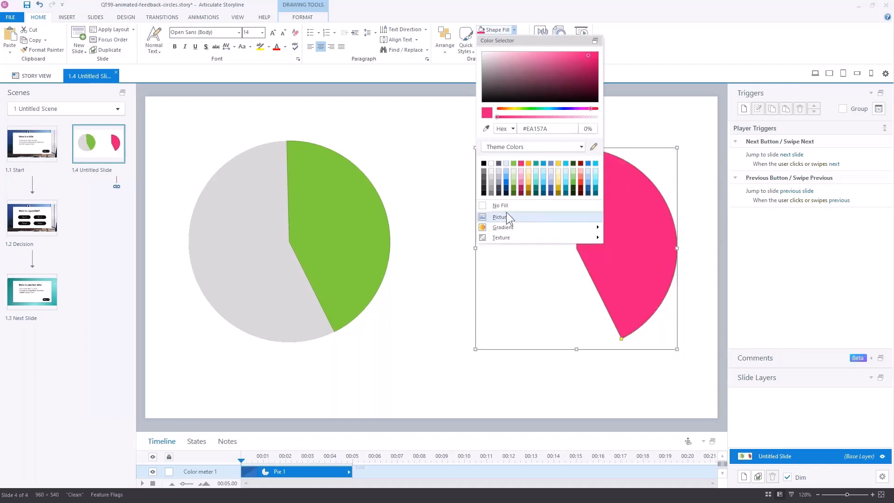
{"action": "mouse_move", "coordinate": [509, 228]}
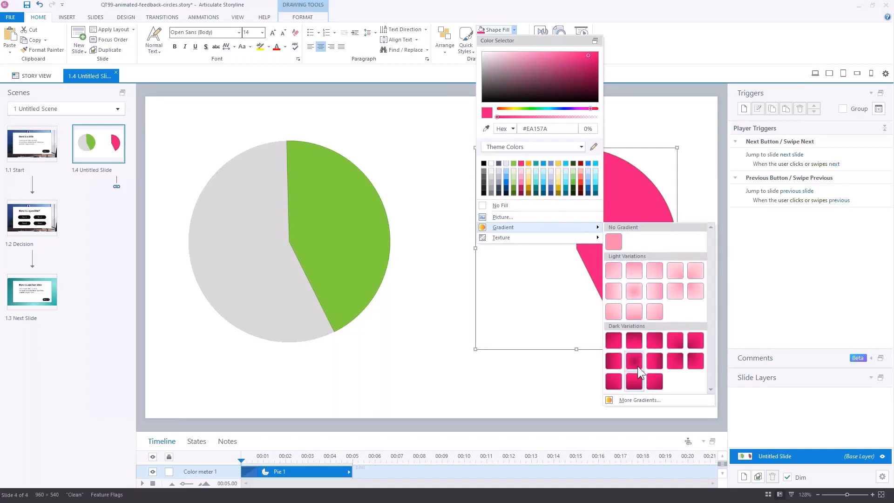
{"action": "left_click", "coordinate": [635, 292]}
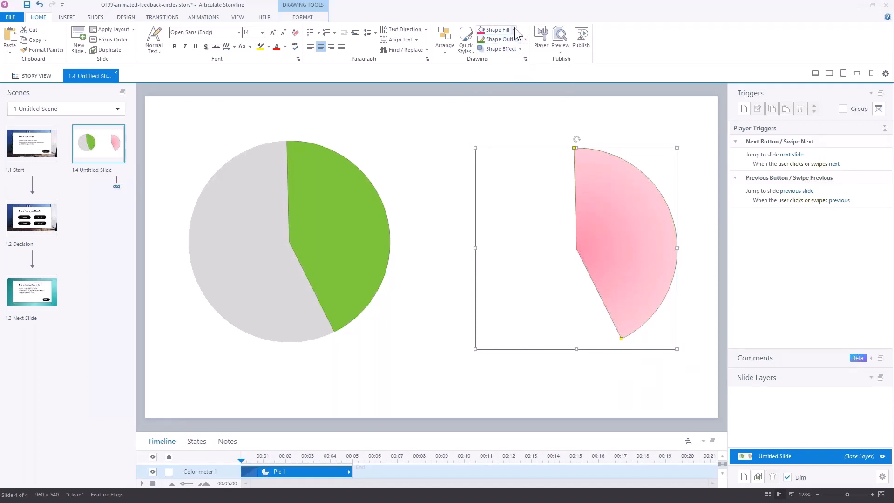
- In the pink pie's fill settings, remove gradient stop 3 and set stop 1's color to light gray #D9D9D9
{"action": "left_click", "coordinate": [525, 60]}
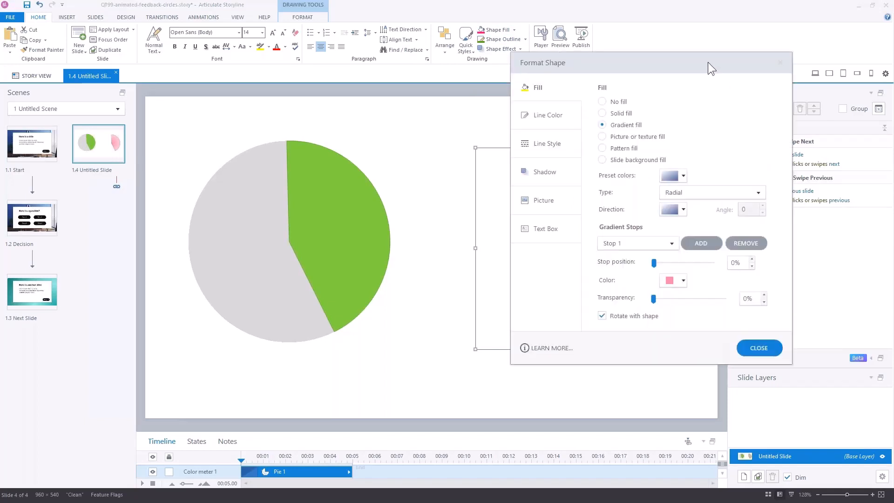
{"action": "left_click_drag", "start_coordinate": [708, 63], "coordinate": [327, 66]}
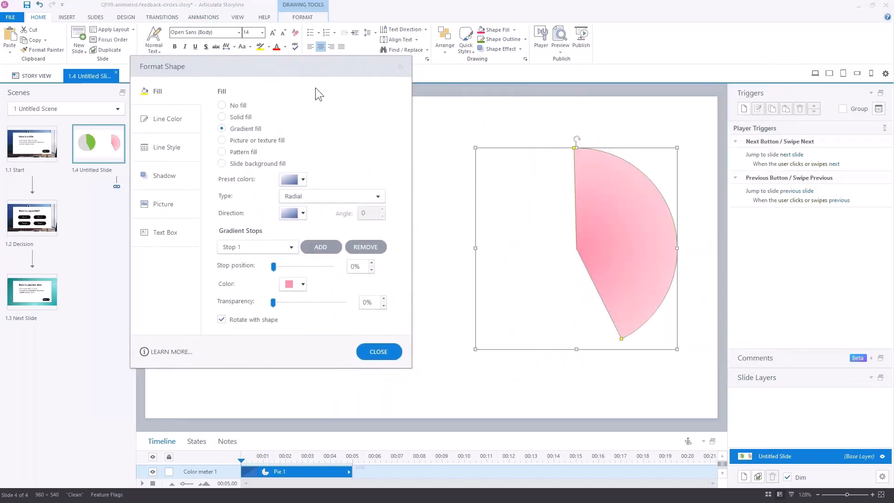
{"action": "left_click", "coordinate": [293, 245]}
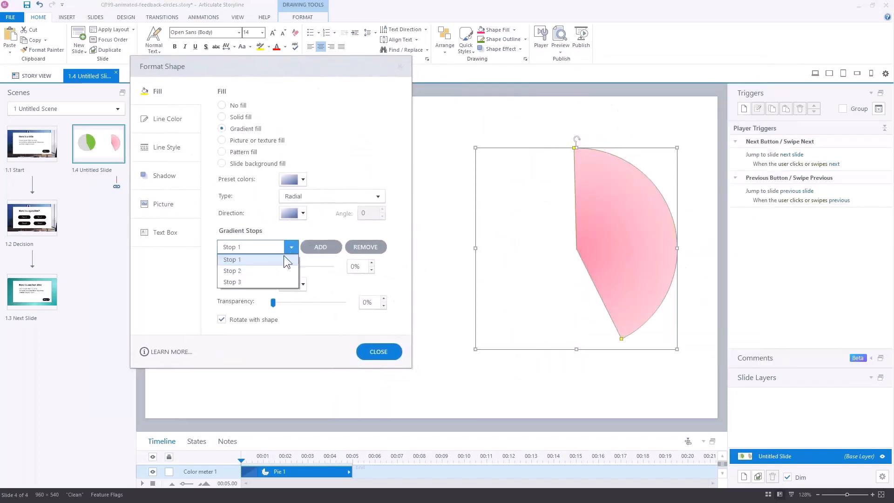
{"action": "left_click", "coordinate": [246, 278]}
{"action": "left_click", "coordinate": [361, 248]}
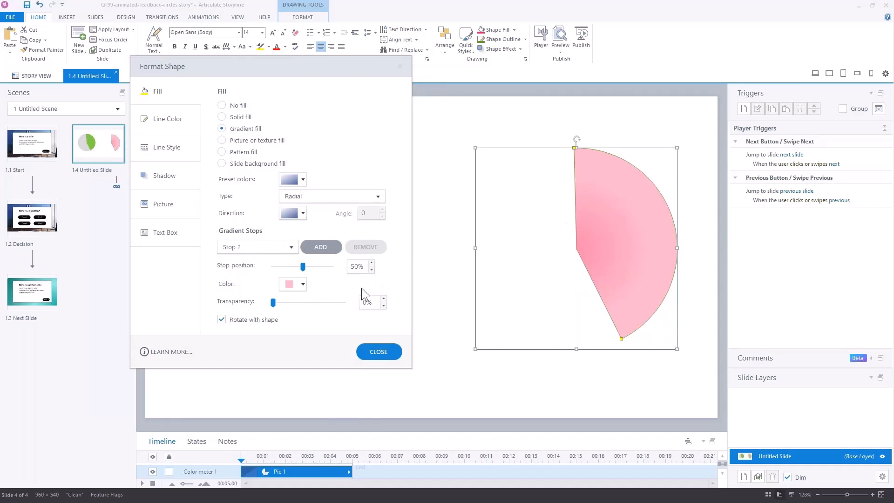
{"action": "left_click", "coordinate": [291, 247]}
{"action": "left_click", "coordinate": [248, 255]}
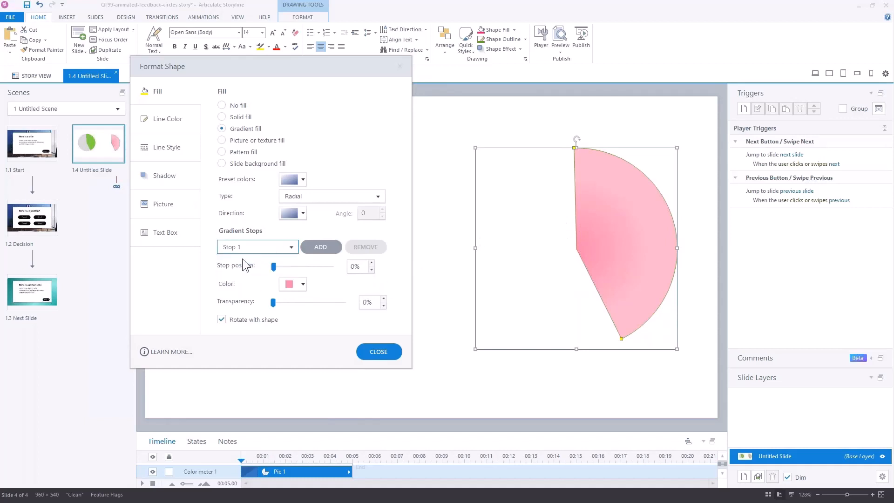
{"action": "left_click", "coordinate": [303, 285]}
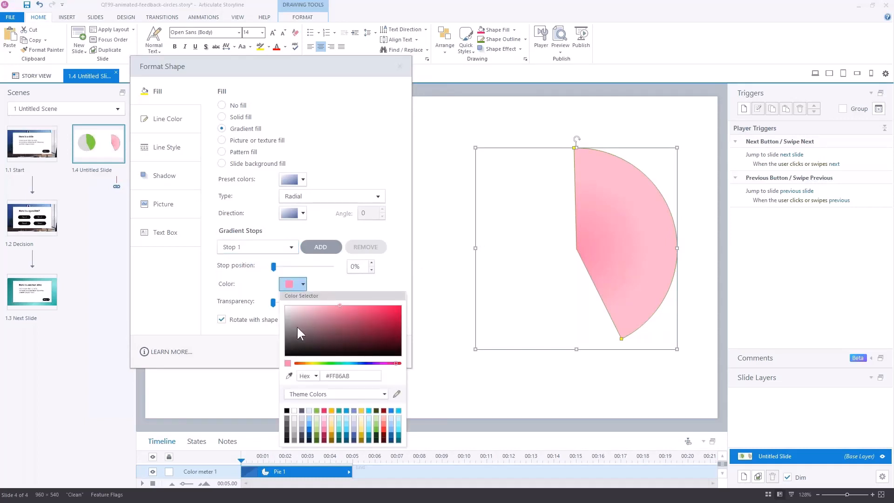
{"action": "left_click", "coordinate": [295, 422]}
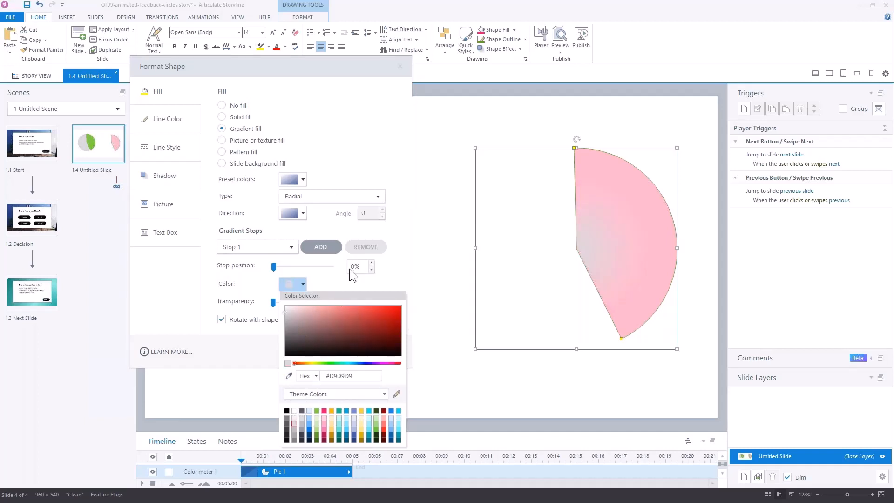
- Change the pie's gradient type to Linear, with Stop 1 at 50% and Stop 2 at 0%
{"action": "left_click", "coordinate": [377, 197]}
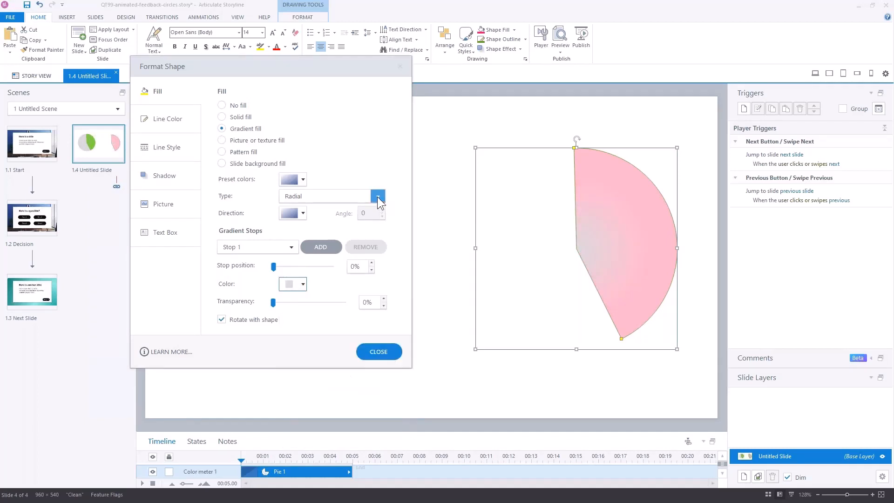
{"action": "left_click", "coordinate": [378, 196]}
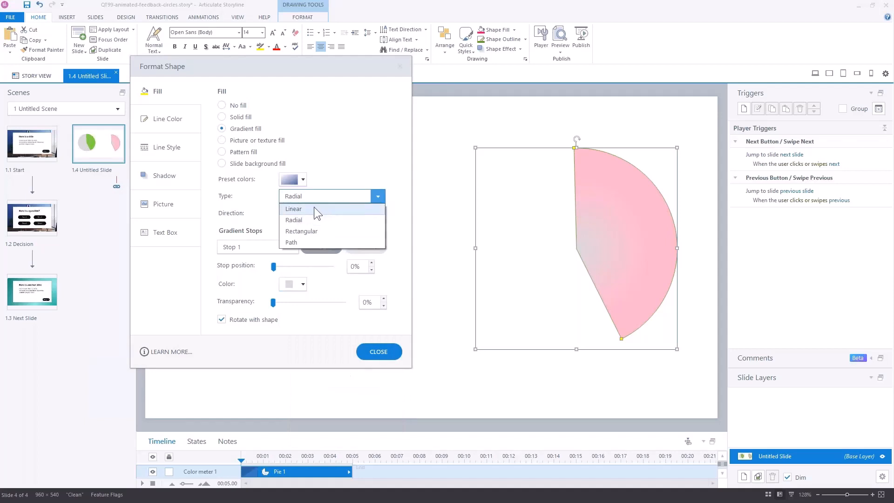
{"action": "left_click", "coordinate": [315, 207]}
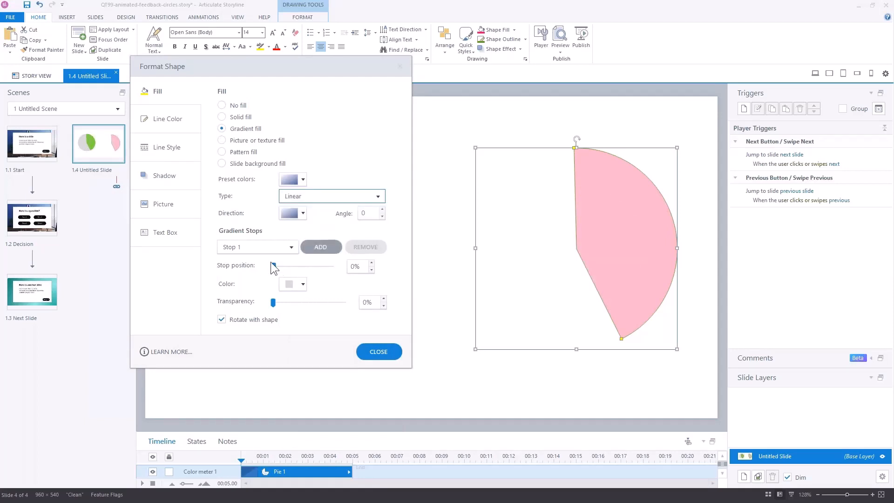
{"action": "left_click_drag", "start_coordinate": [273, 265], "coordinate": [303, 269]}
{"action": "left_click", "coordinate": [292, 247]}
{"action": "left_click", "coordinate": [253, 268]}
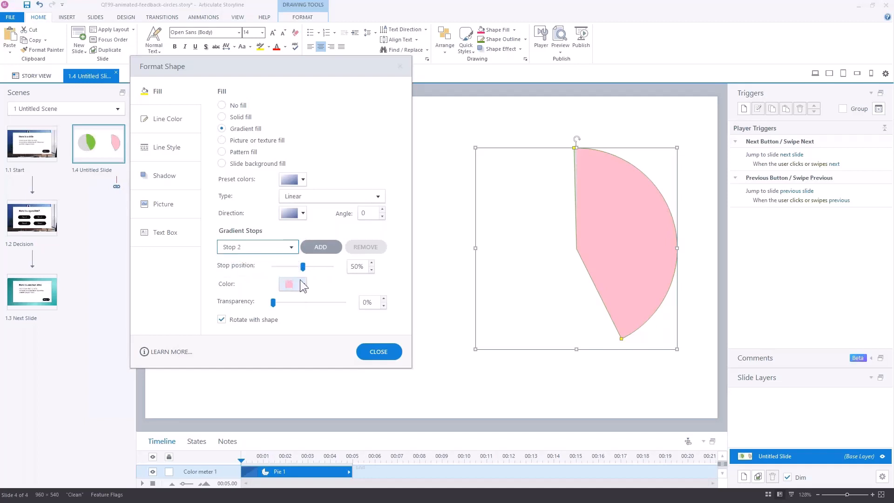
{"action": "left_click_drag", "start_coordinate": [303, 268], "coordinate": [246, 269]}
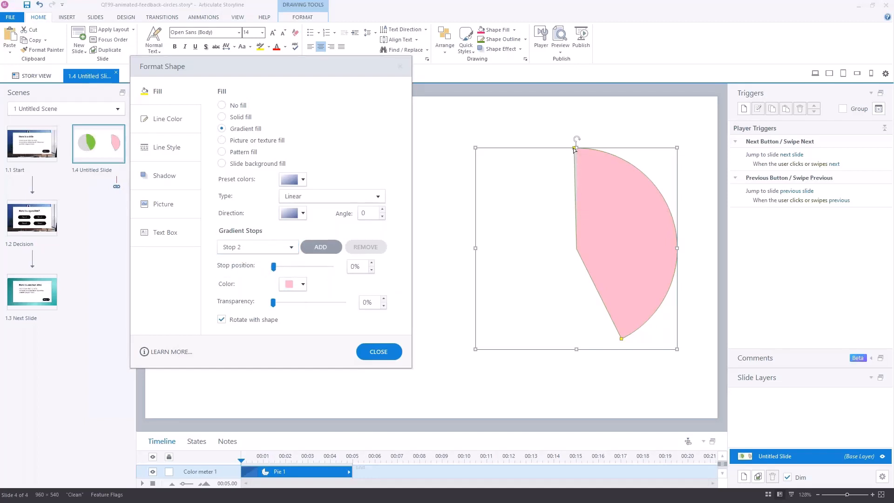
- Extend the gradient pie to almost a full circle, check gradient Stop 1, and deselect the pie
{"action": "left_click_drag", "start_coordinate": [575, 148], "coordinate": [616, 338]}
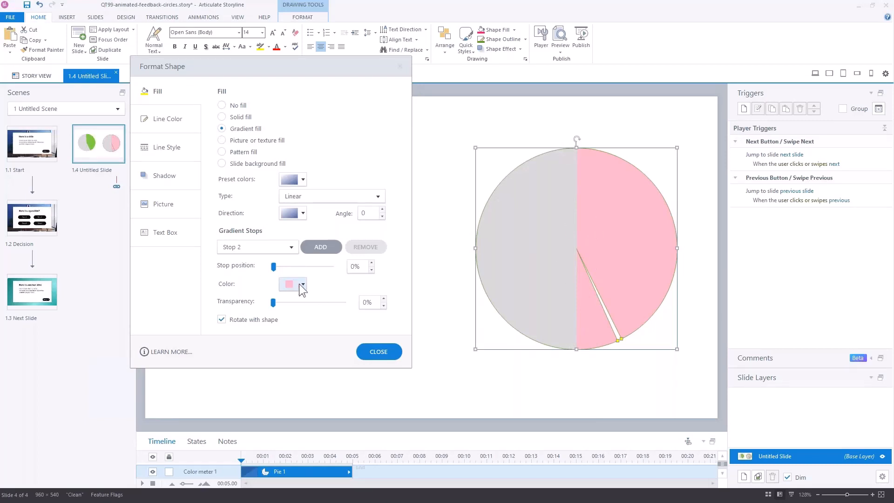
{"action": "left_click", "coordinate": [293, 247]}
{"action": "left_click", "coordinate": [270, 260]}
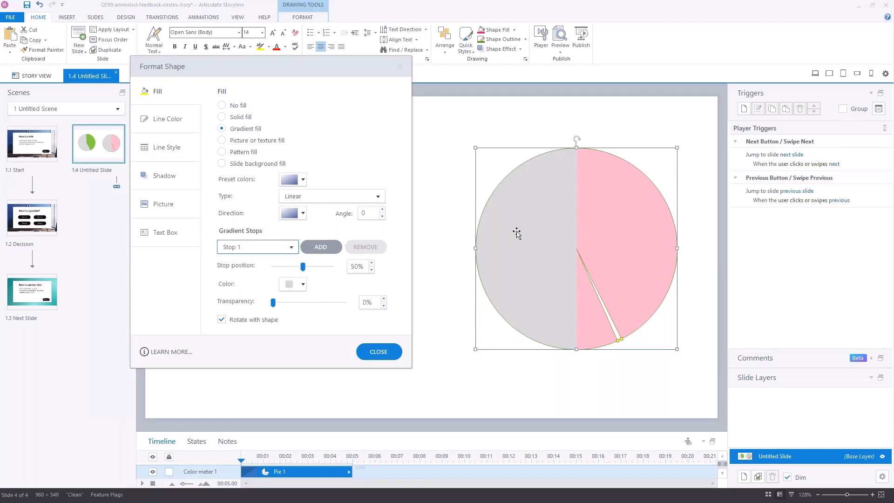
{"action": "left_click", "coordinate": [437, 161]}
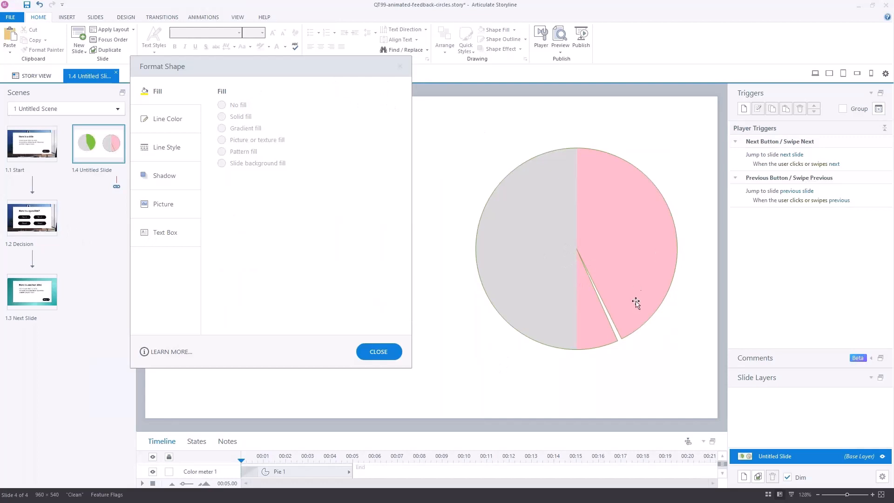
- Open slide 1.2 Decision, close the shape formatting dialog, and show the 50 layer
{"action": "left_click", "coordinate": [33, 216]}
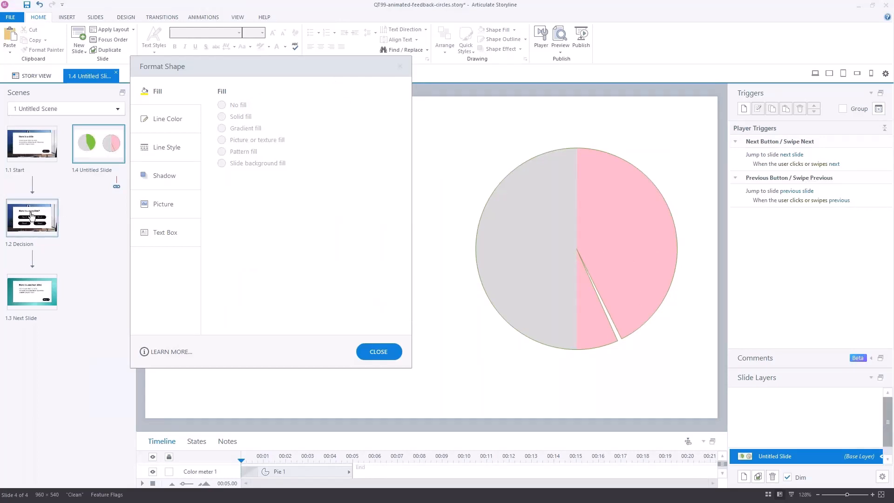
{"action": "left_click", "coordinate": [379, 353]}
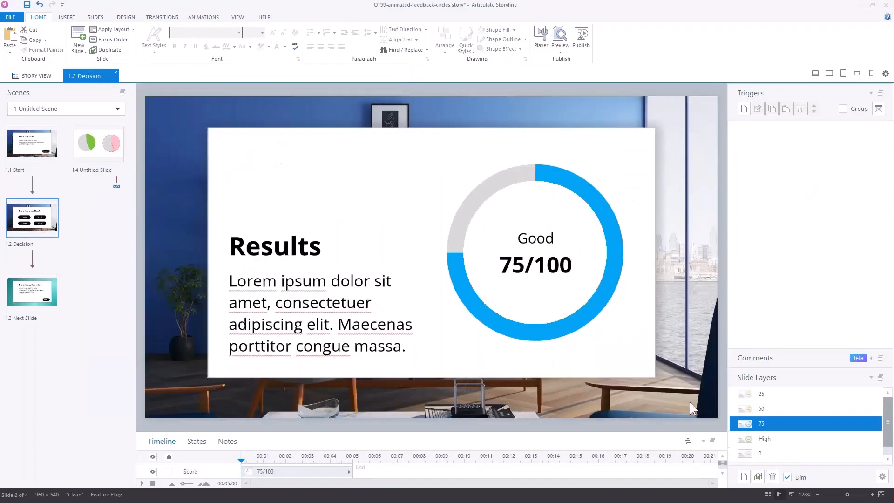
{"action": "left_click", "coordinate": [783, 410]}
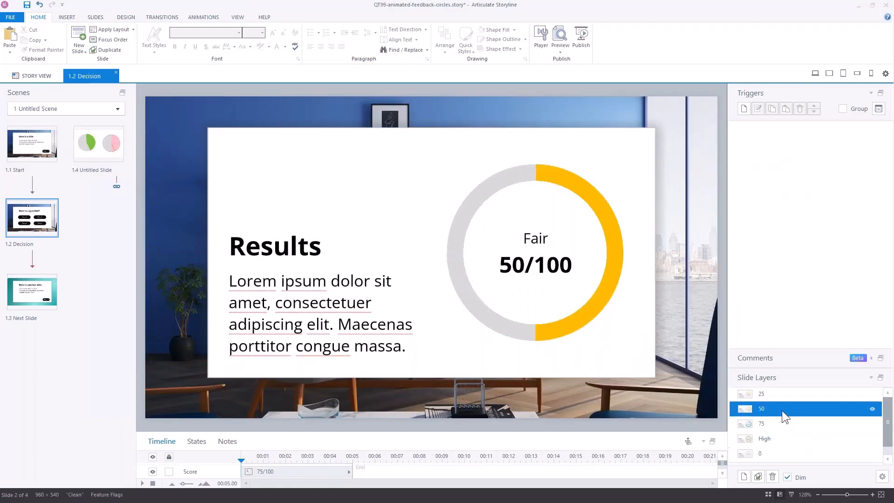
- On the 50 layer, move the Oval Cover to the upper left and the Color Meter pie slightly down and right off its base
{"action": "left_click", "coordinate": [522, 205]}
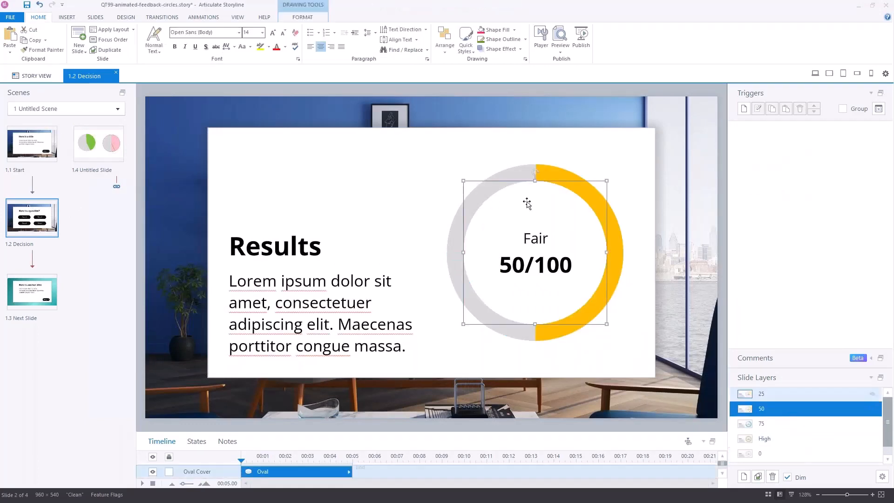
{"action": "left_click_drag", "start_coordinate": [527, 203], "coordinate": [356, 126]}
{"action": "left_click", "coordinate": [586, 200]}
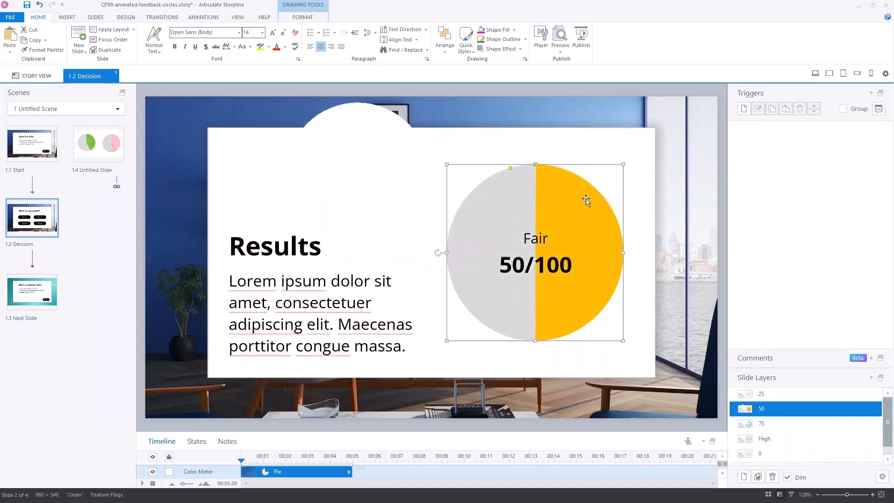
{"action": "left_click_drag", "start_coordinate": [569, 201], "coordinate": [597, 225]}
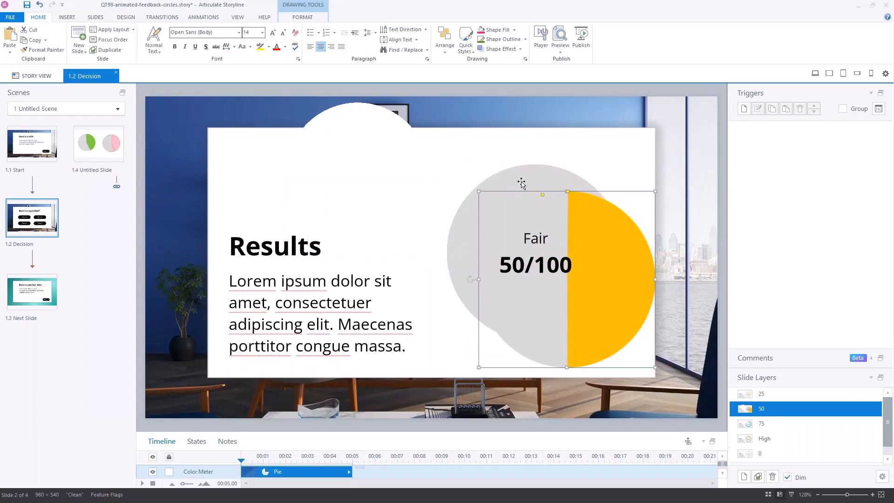